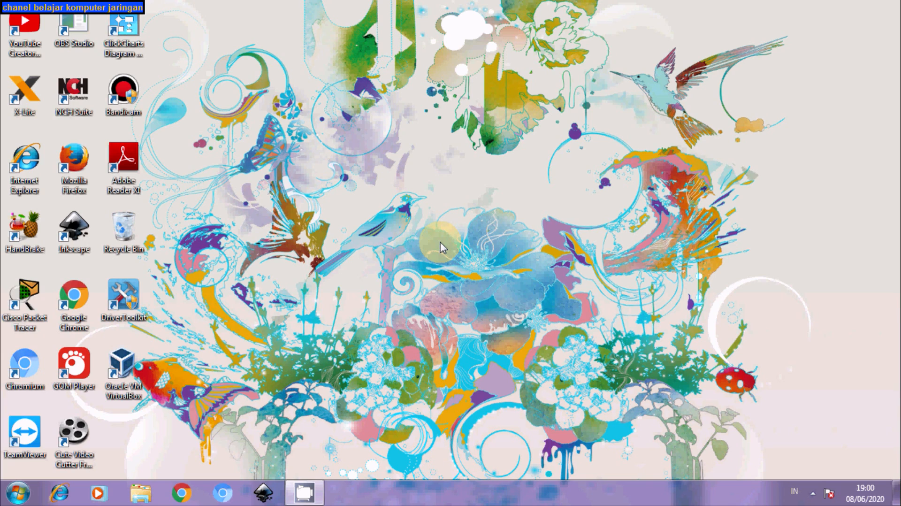
- Open the label undangan folder in the Documents library and look over its data and label 103 files
left_click(141, 490)
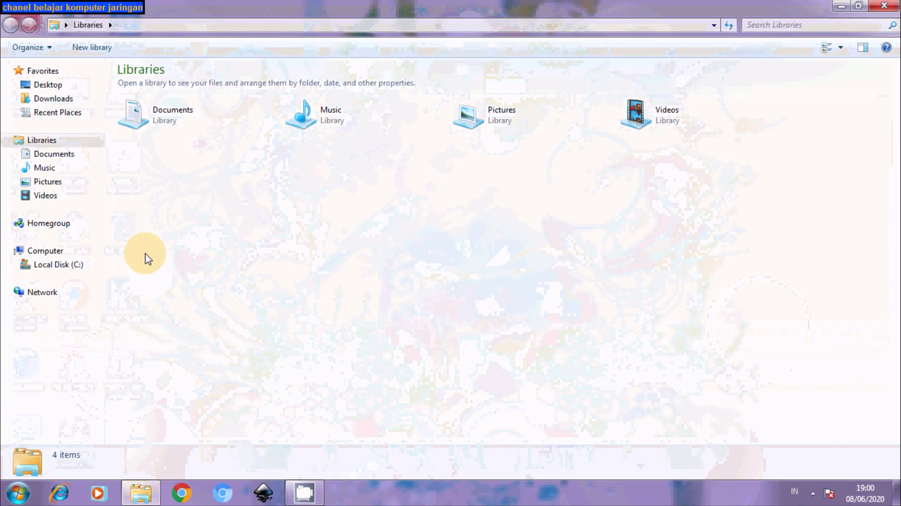
left_click(66, 157)
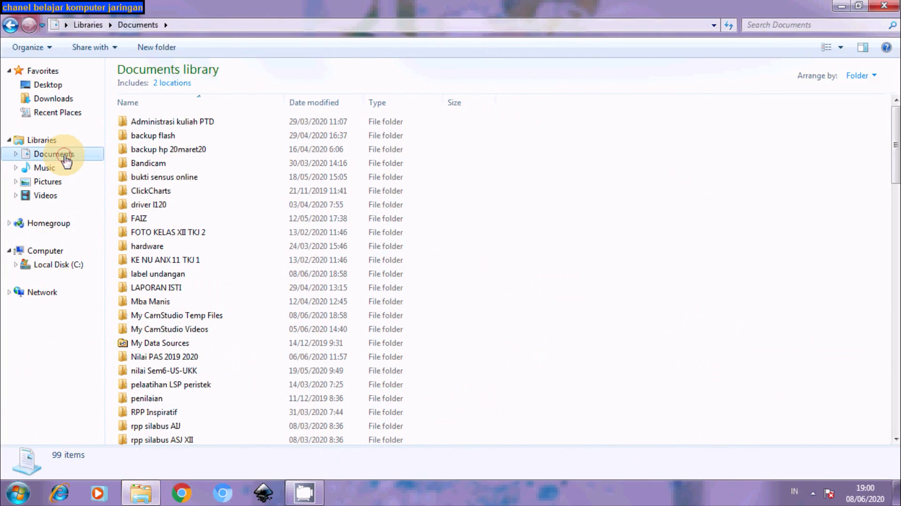
double_click(159, 277)
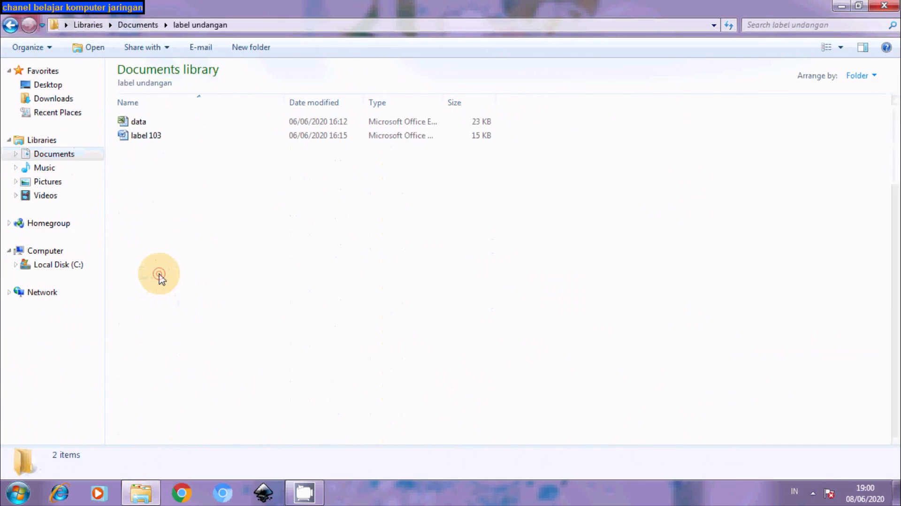
left_click(154, 126)
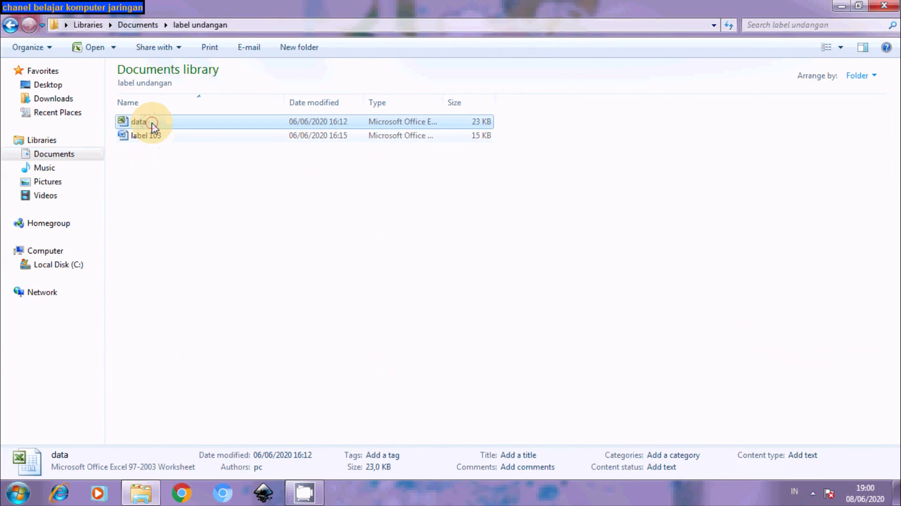
left_click(151, 136)
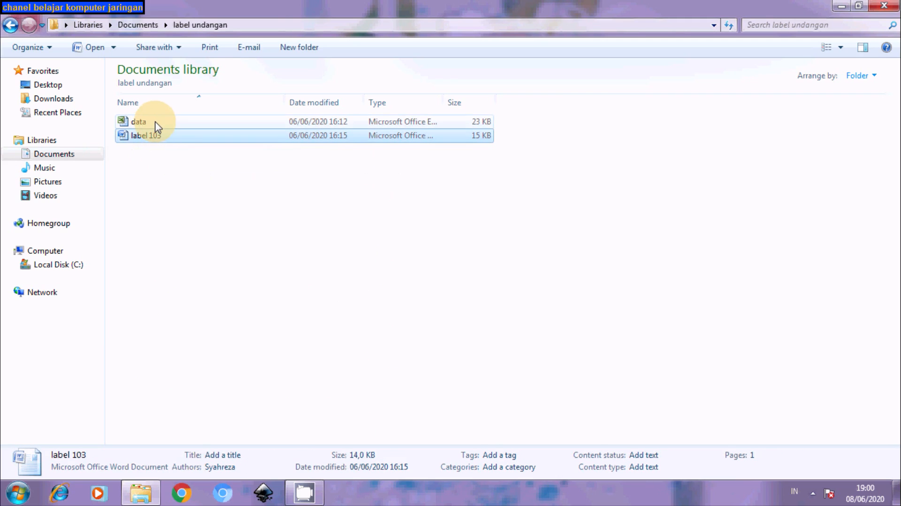
left_click(155, 122)
left_click(151, 136)
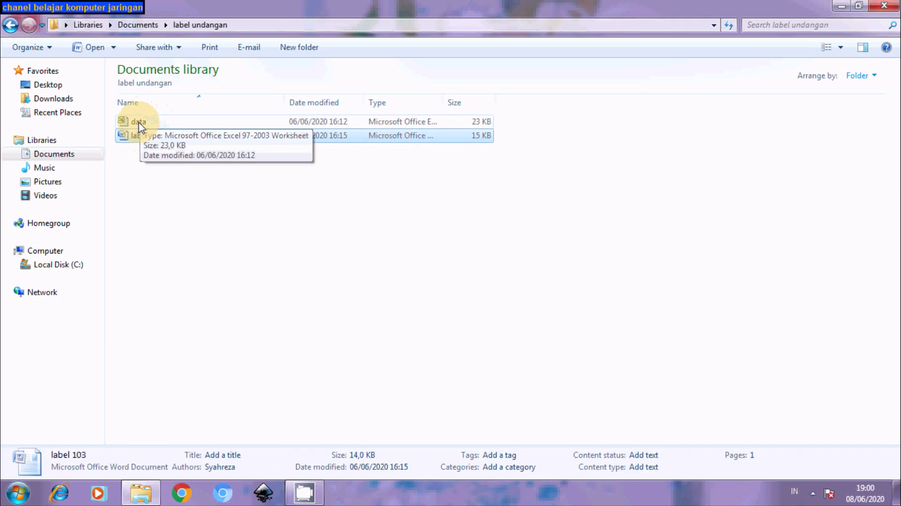
- Examine the nama, jabatan and alamat columns on Sheet1 of the data workbook in Excel, closing the workbook at the end
double_click(140, 123)
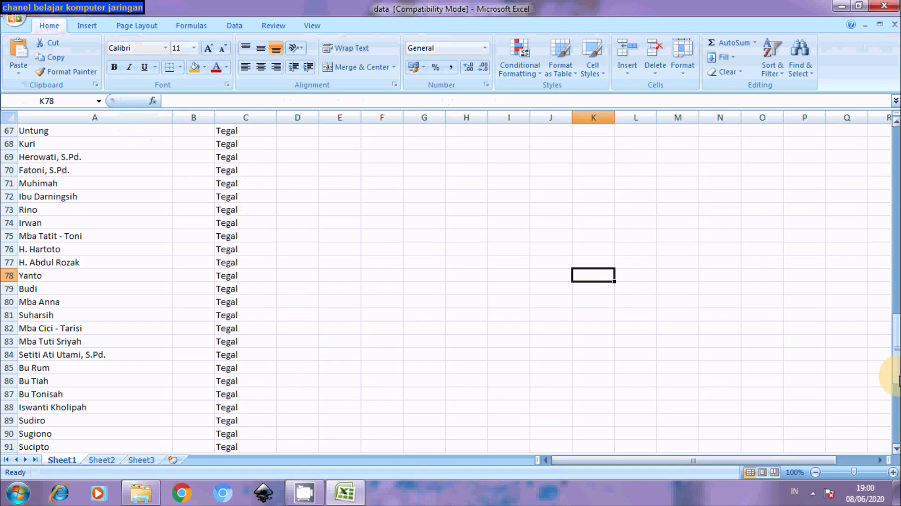
left_click_drag(892, 367, 871, 148)
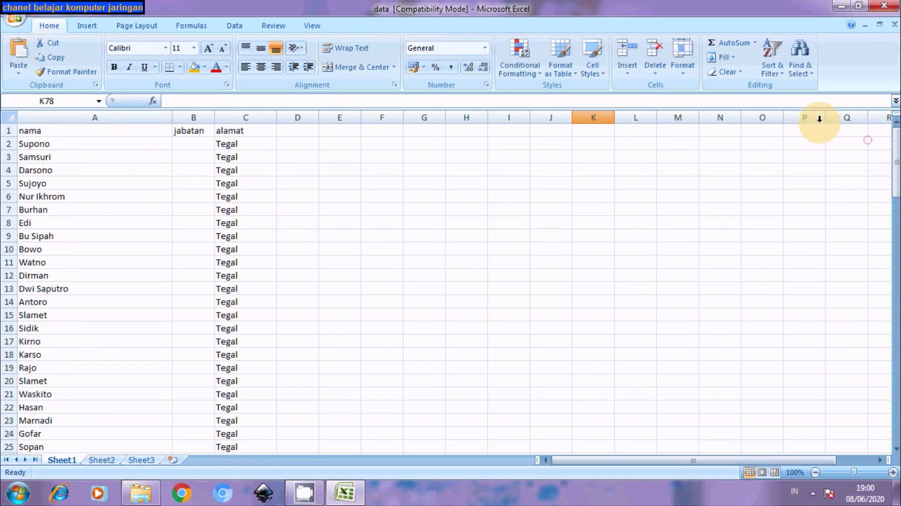
left_click(44, 130)
left_click(188, 130)
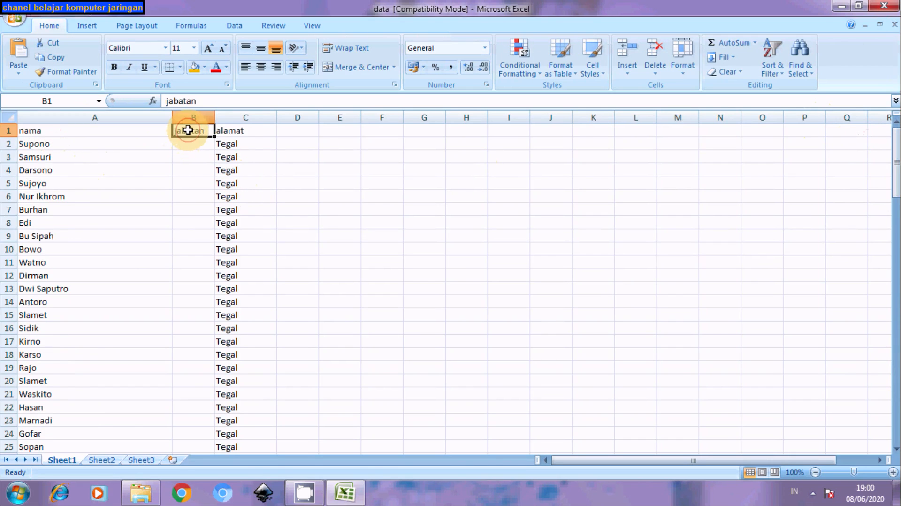
left_click(242, 130)
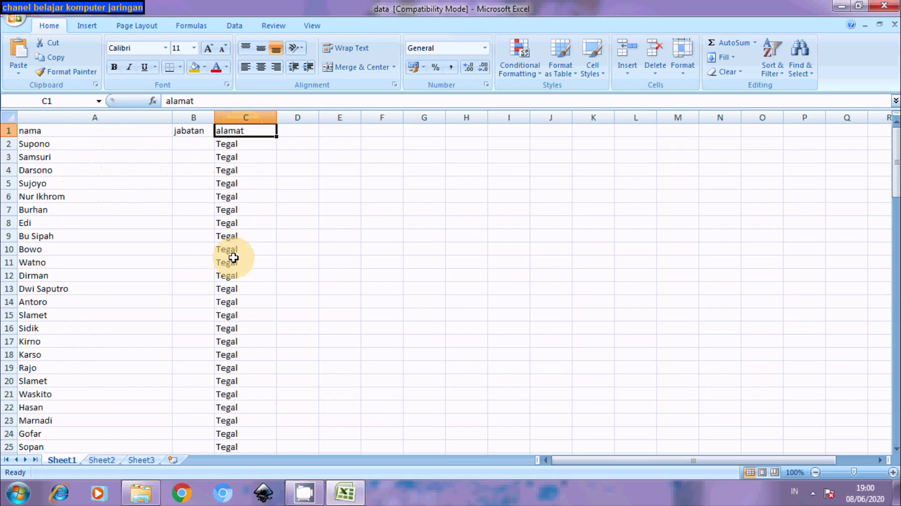
left_click(197, 145)
left_click(190, 196)
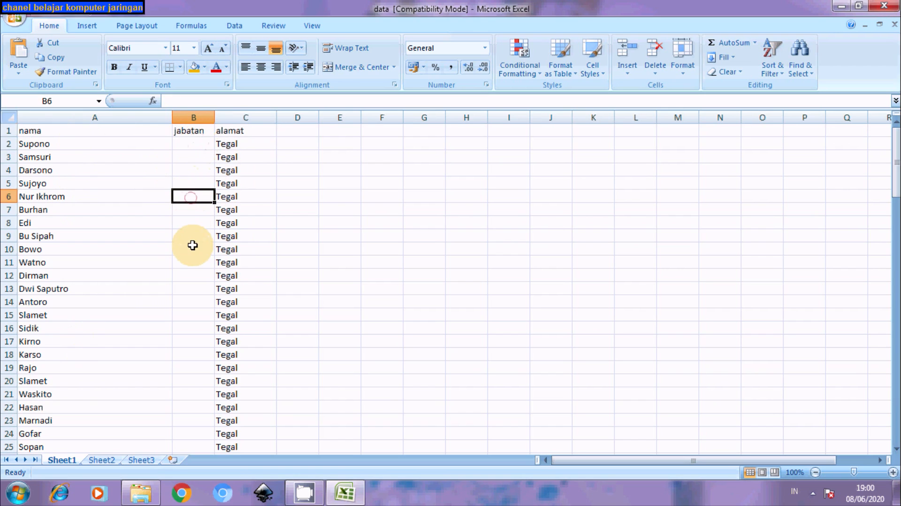
left_click(192, 248)
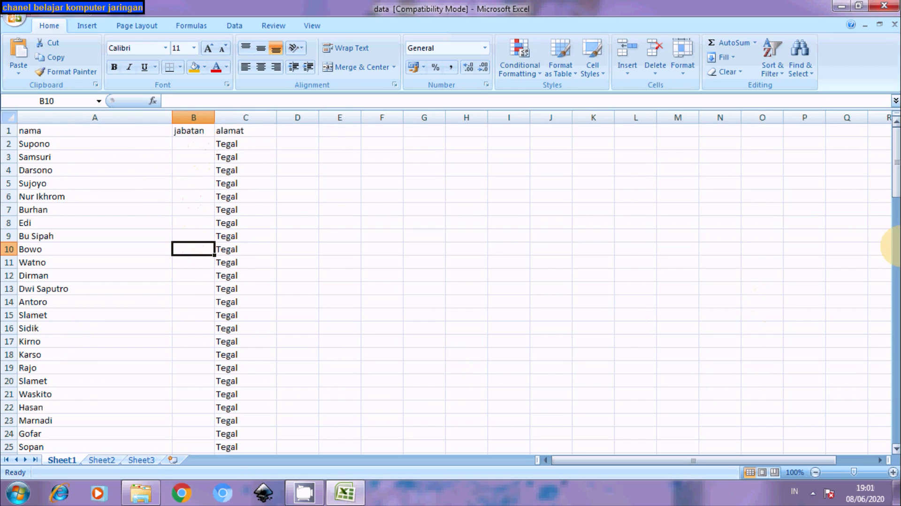
left_click(884, 6)
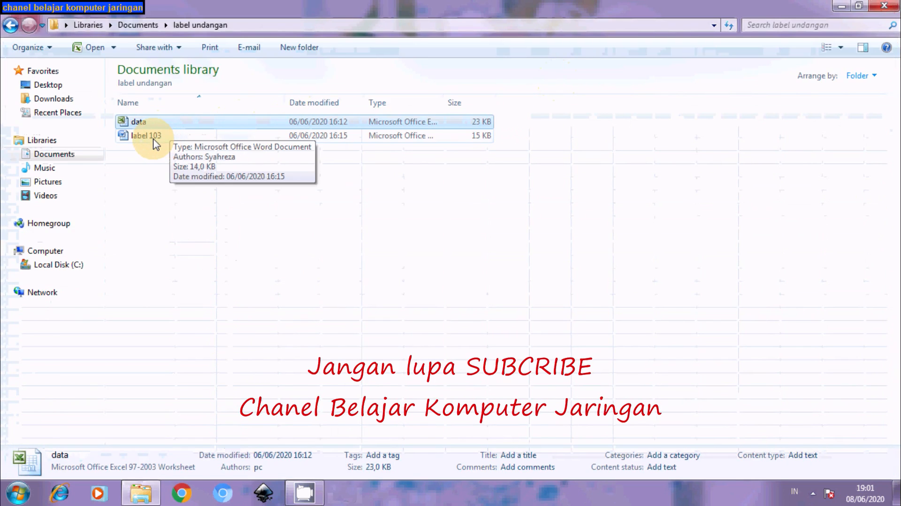
- Open the label 103 document in Word with its Sheet1 data loaded and preview the mail merge results
double_click(154, 138)
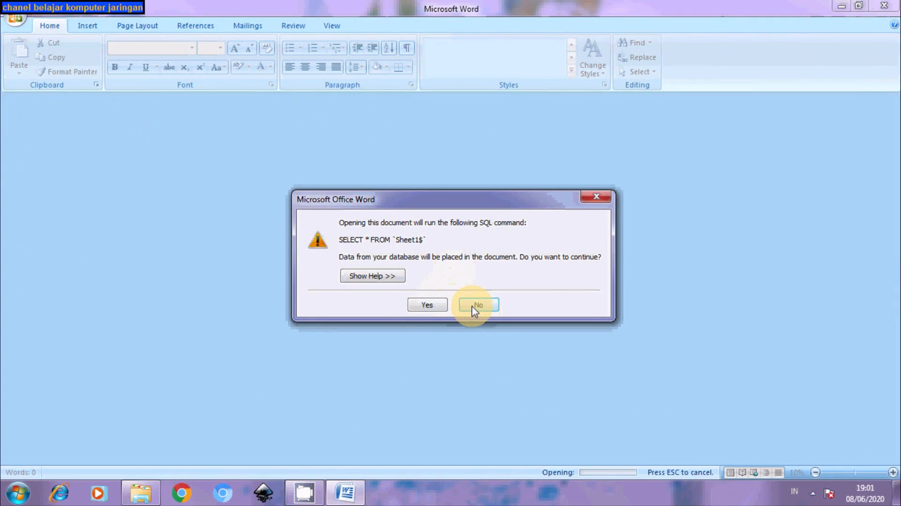
left_click(441, 307)
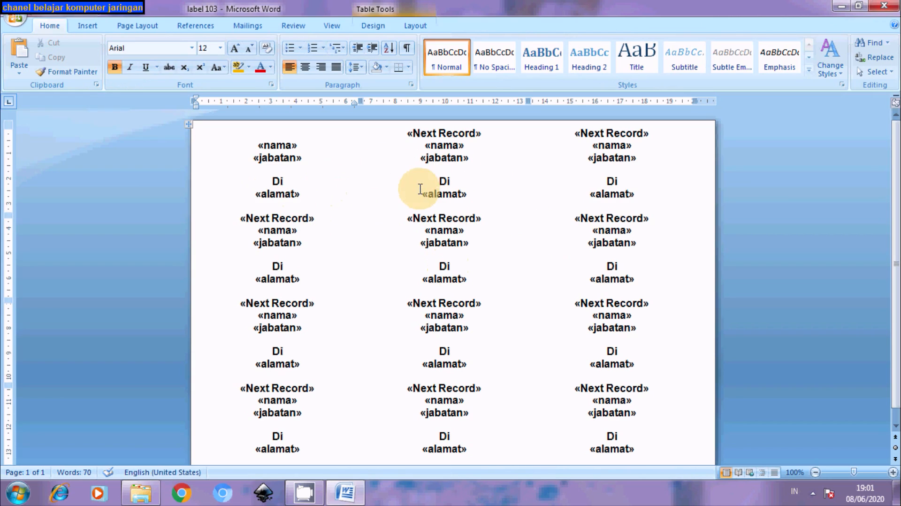
left_click(252, 30)
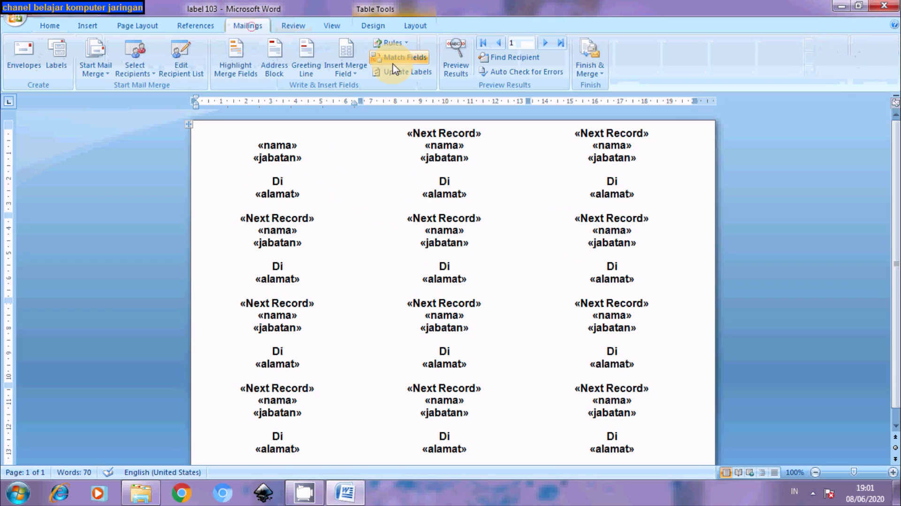
left_click(456, 50)
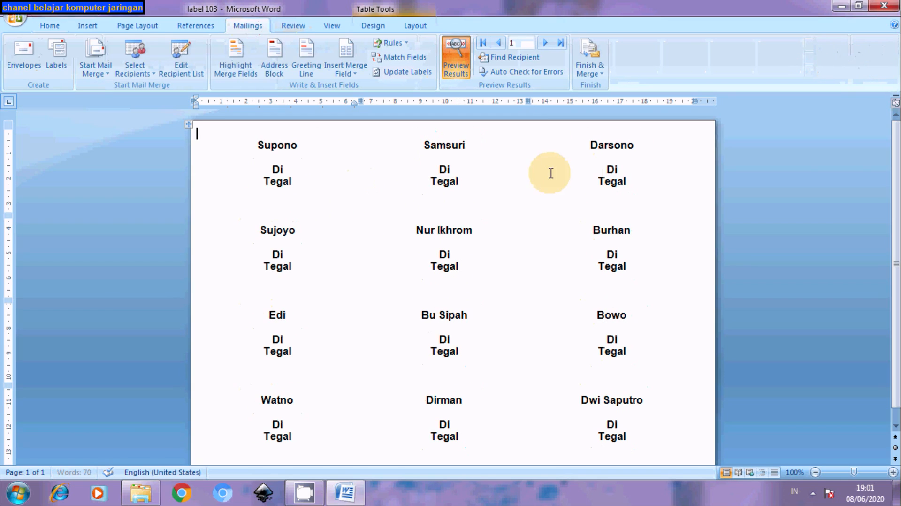
- Browse the previewed labels forward to record 8, and close label 103 without saving
left_click(545, 44)
left_click(545, 44)
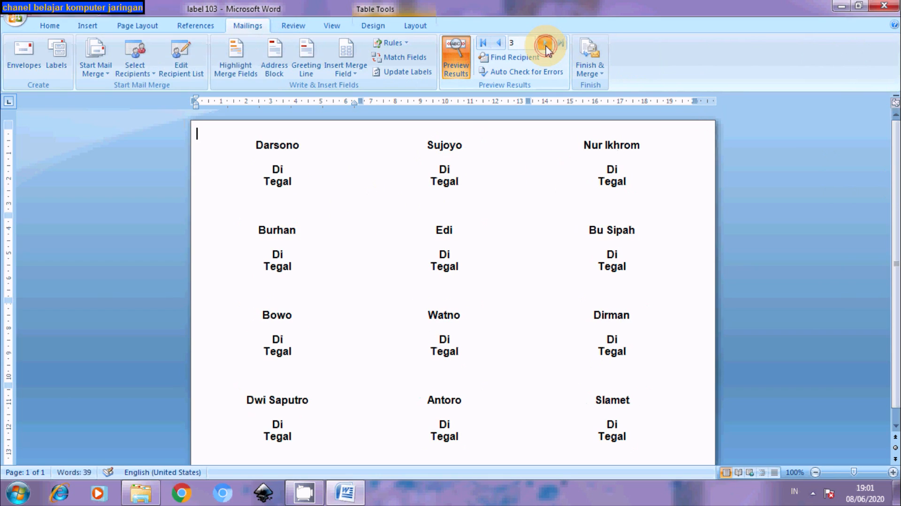
left_click(546, 44)
left_click(545, 44)
left_click(546, 44)
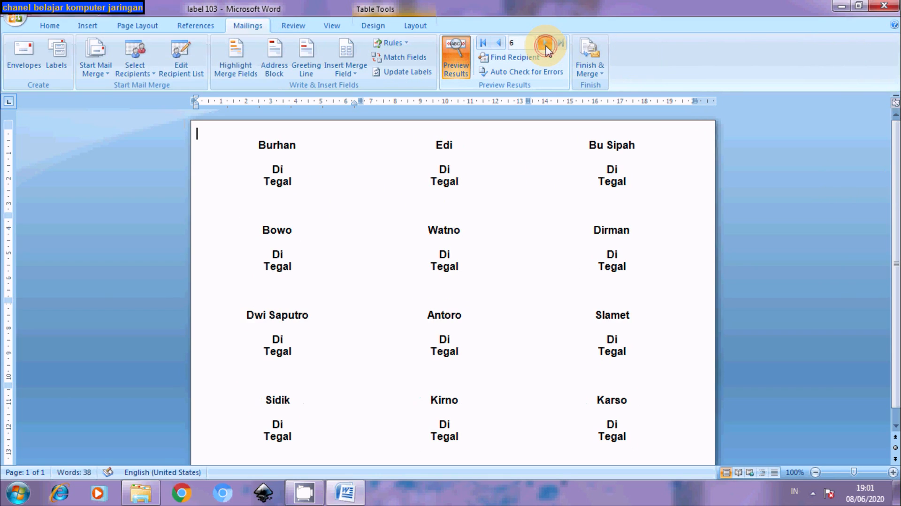
left_click(546, 44)
left_click(546, 44)
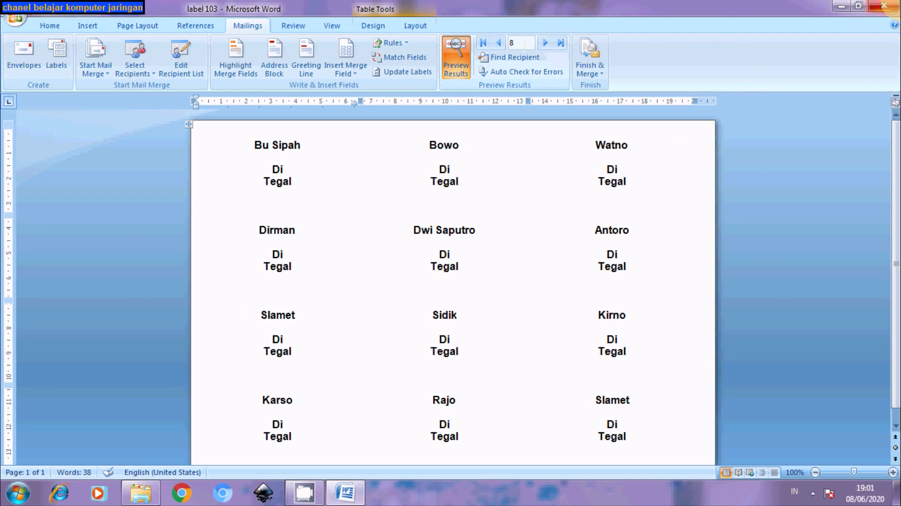
left_click(888, 5)
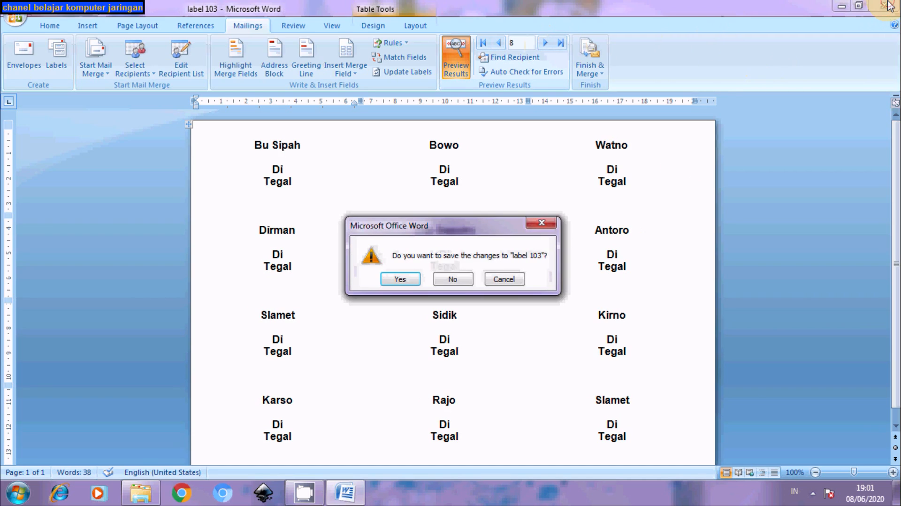
left_click(453, 279)
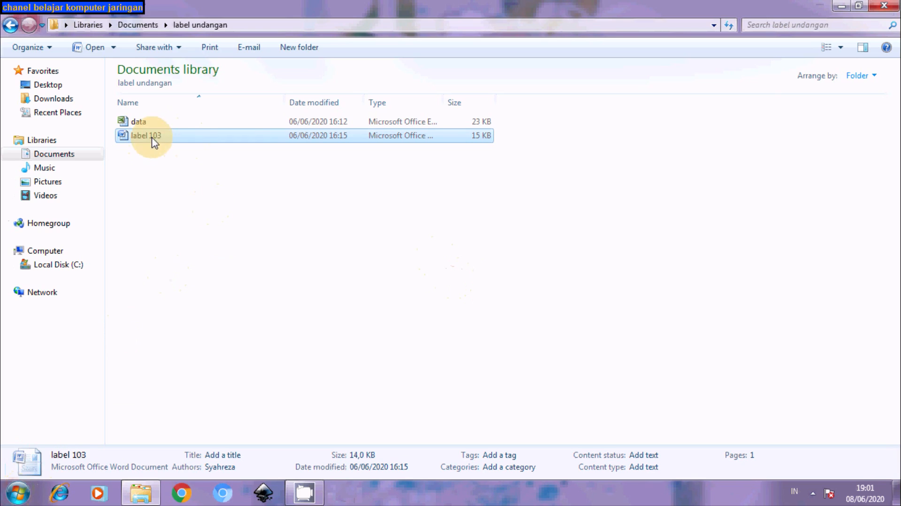
left_click(254, 397)
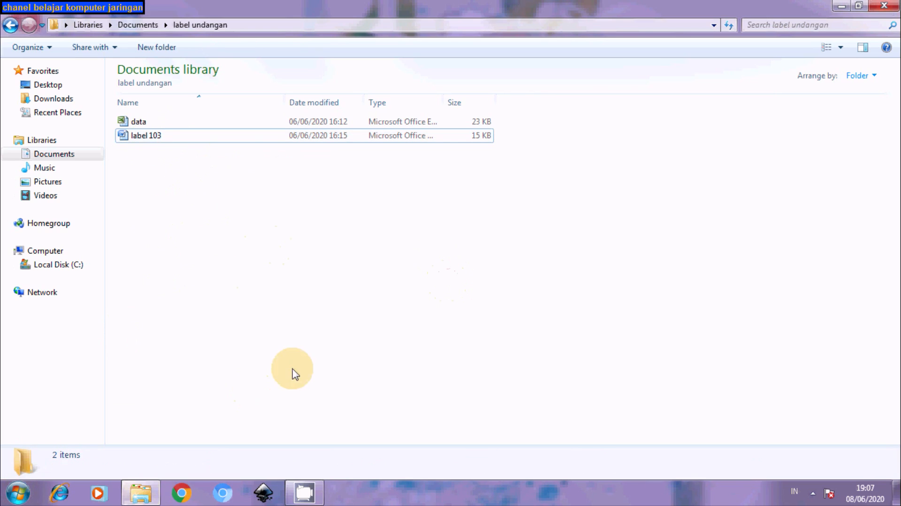
- Start a new blank Word document and set its paper height to 13,97 cm
left_click(14, 502)
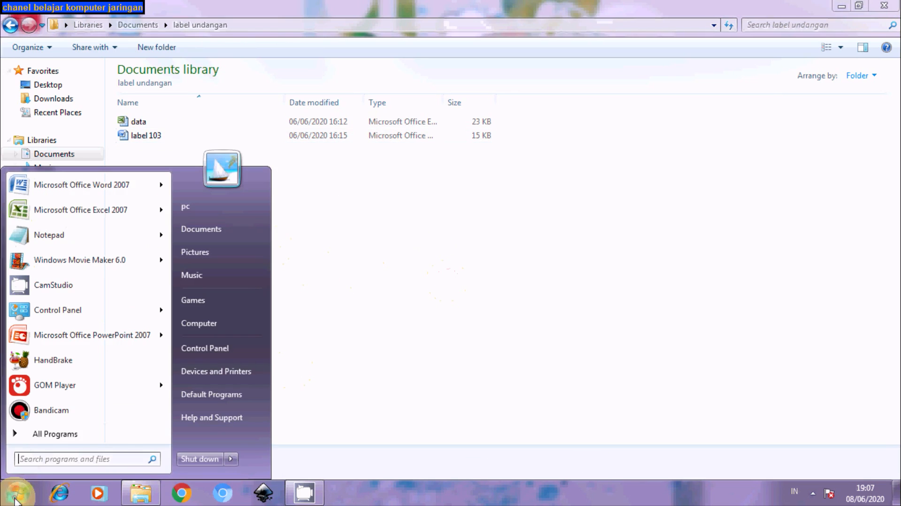
left_click(49, 193)
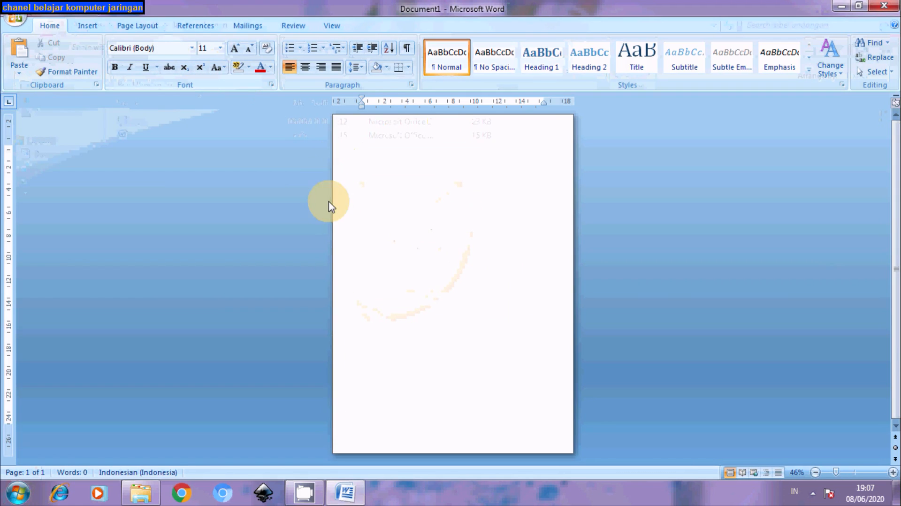
left_click(132, 27)
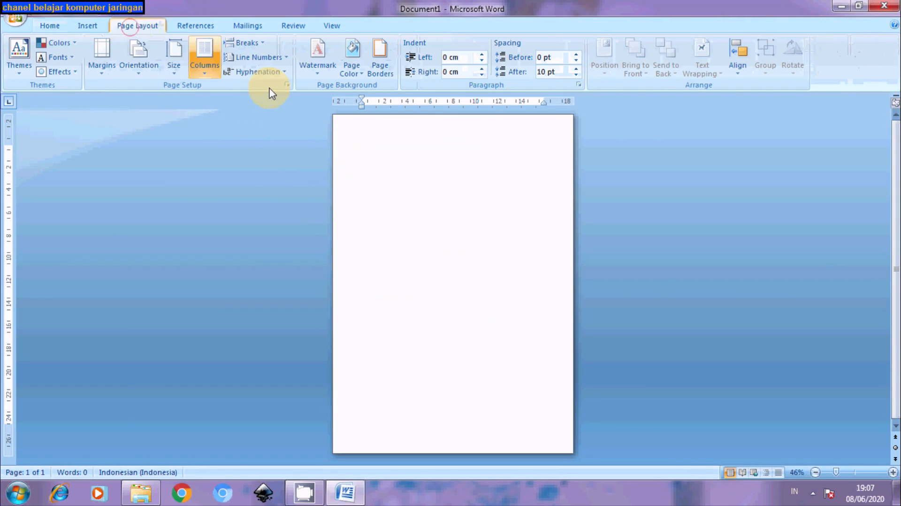
left_click(287, 84)
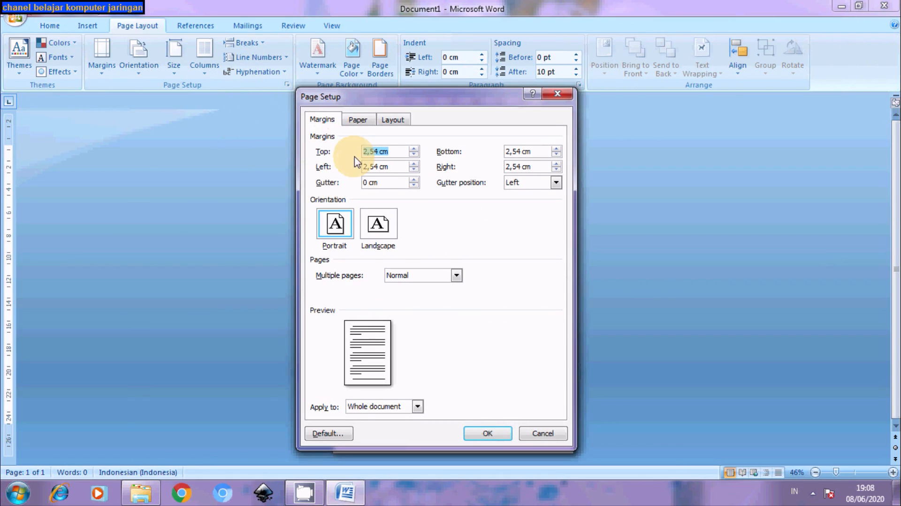
left_click(355, 120)
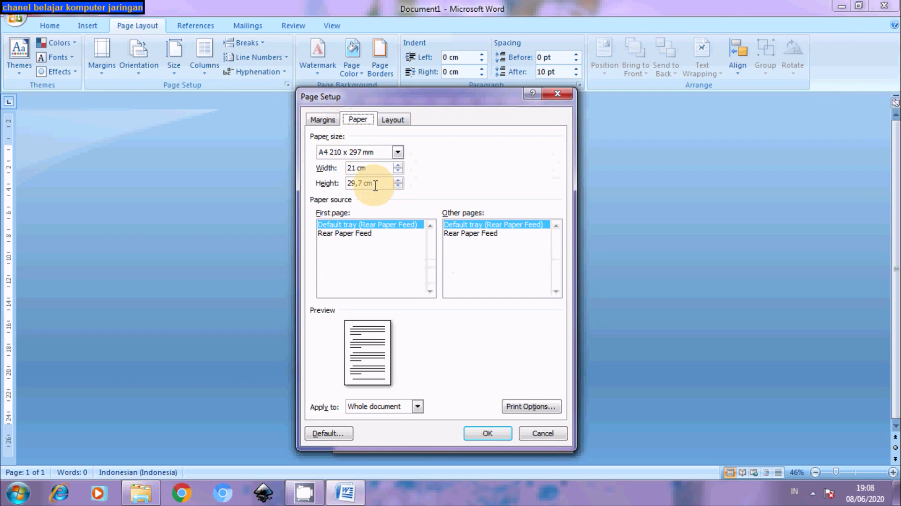
left_click_drag(382, 183, 338, 186)
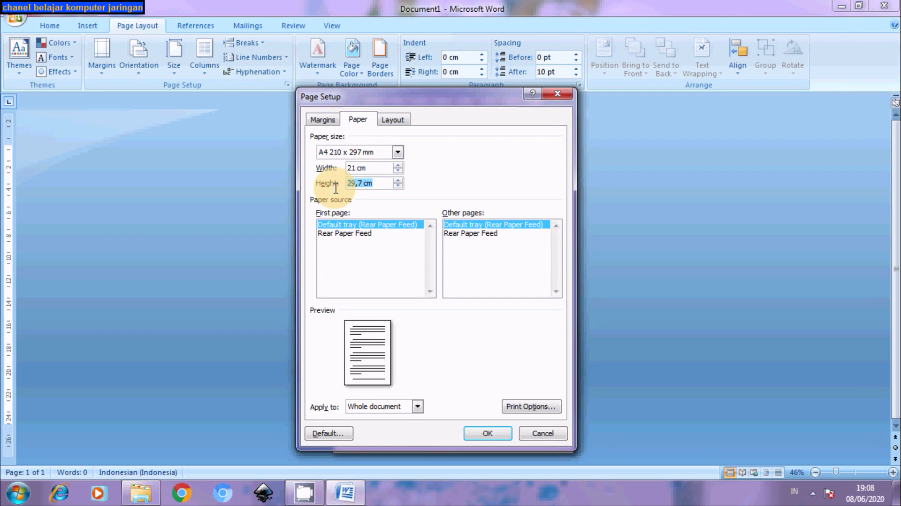
type("13,97")
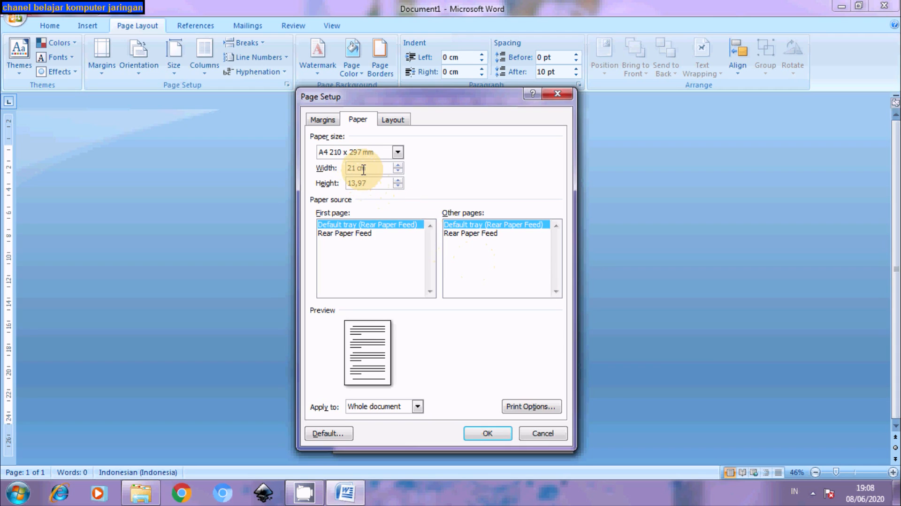
- Set the page margins to 0,3 cm top, 0,2 cm left, 0 cm bottom and 0,4 cm right
left_click(322, 119)
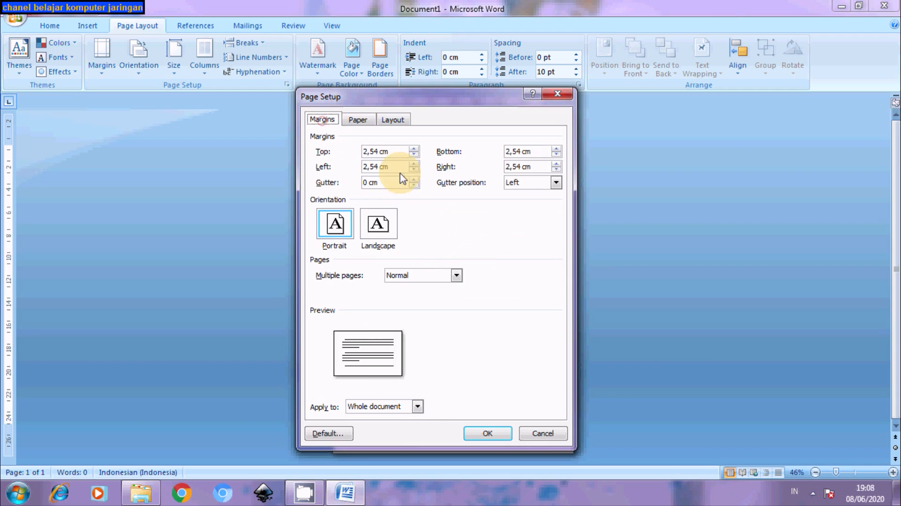
left_click_drag(395, 151, 323, 157)
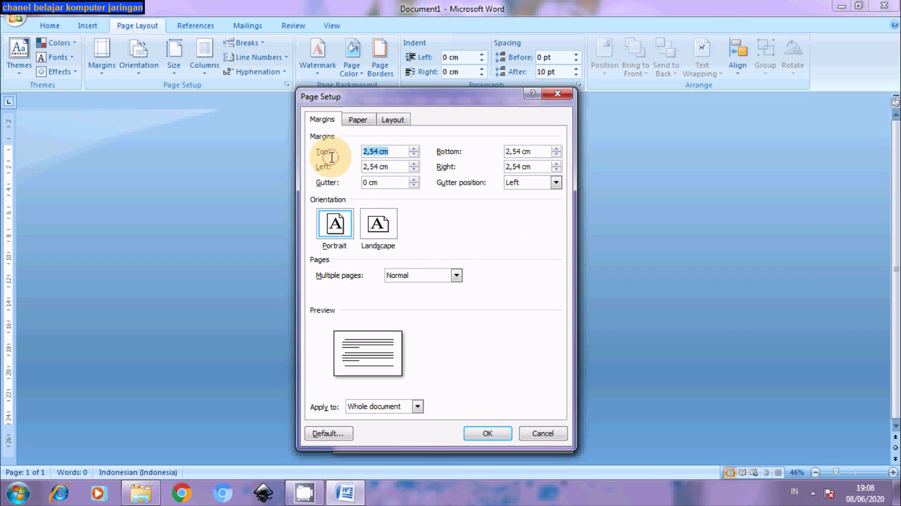
type("0,3")
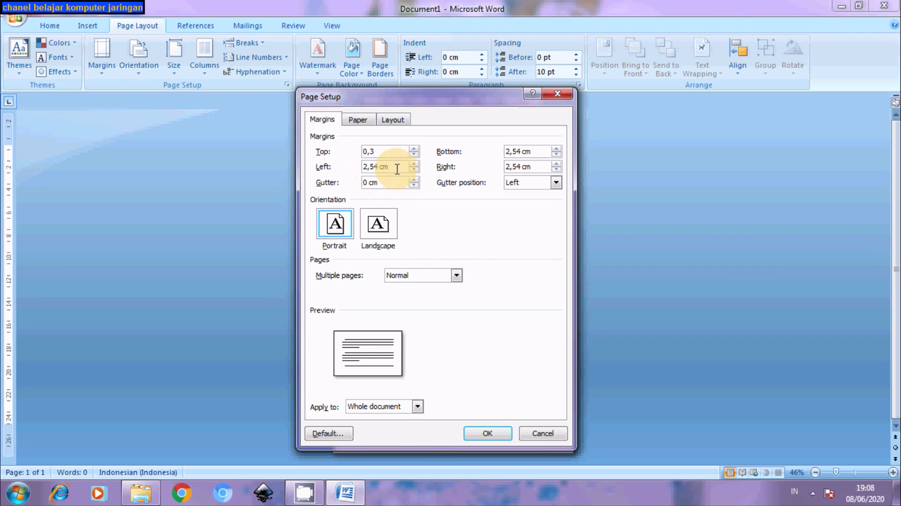
left_click_drag(400, 167, 319, 169)
type("0,2")
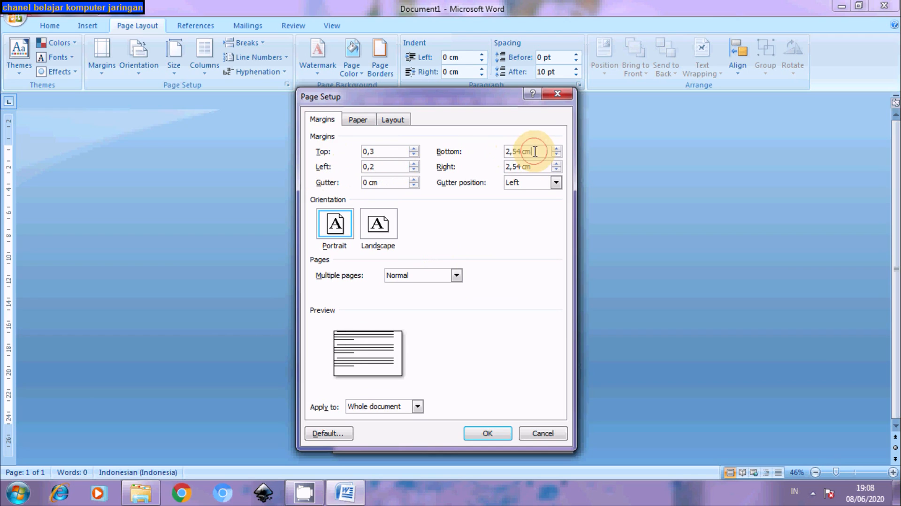
left_click_drag(535, 151, 484, 153)
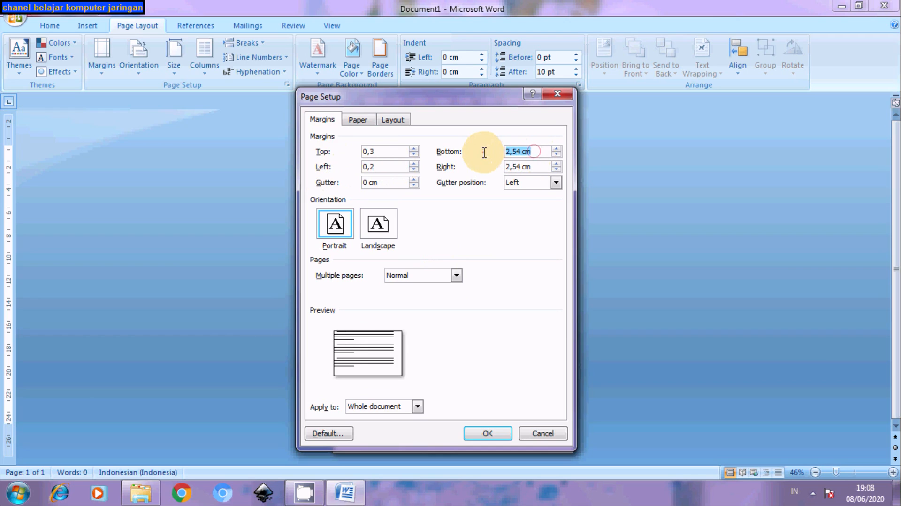
type("0")
key("Tab")
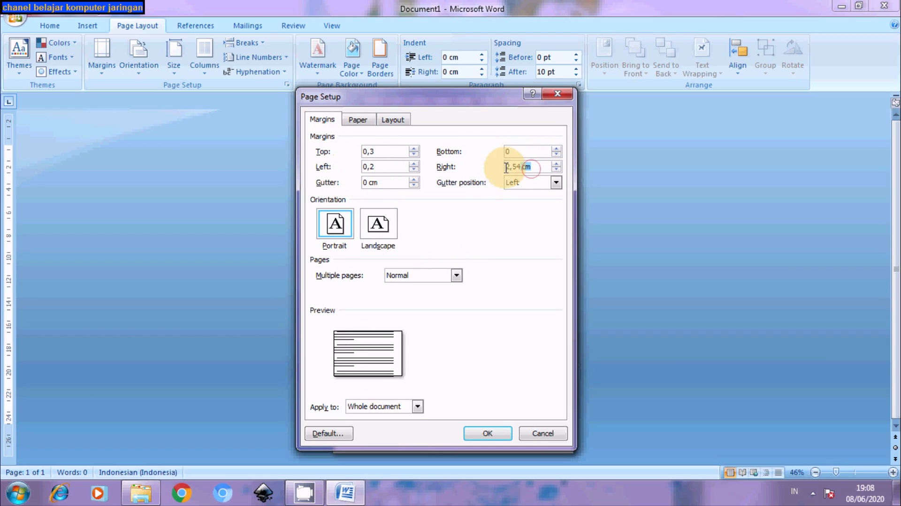
type("0,4")
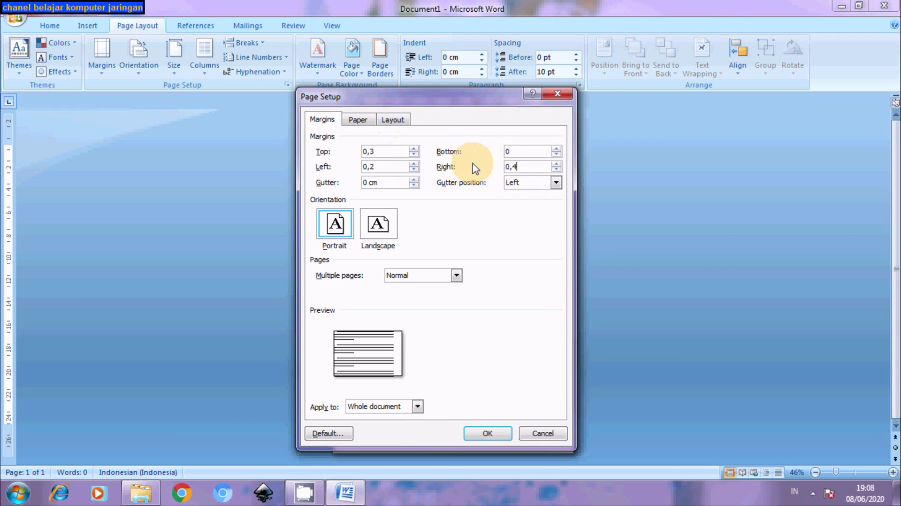
double_click(381, 151)
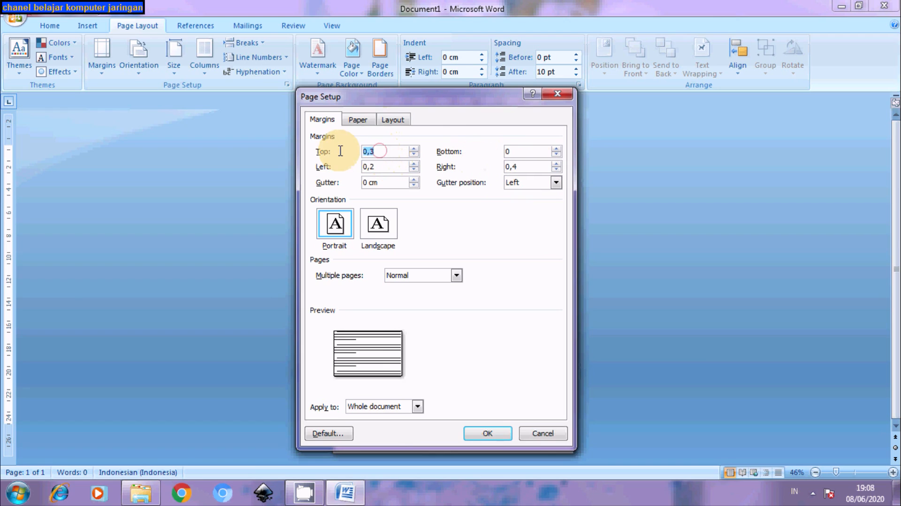
double_click(380, 165)
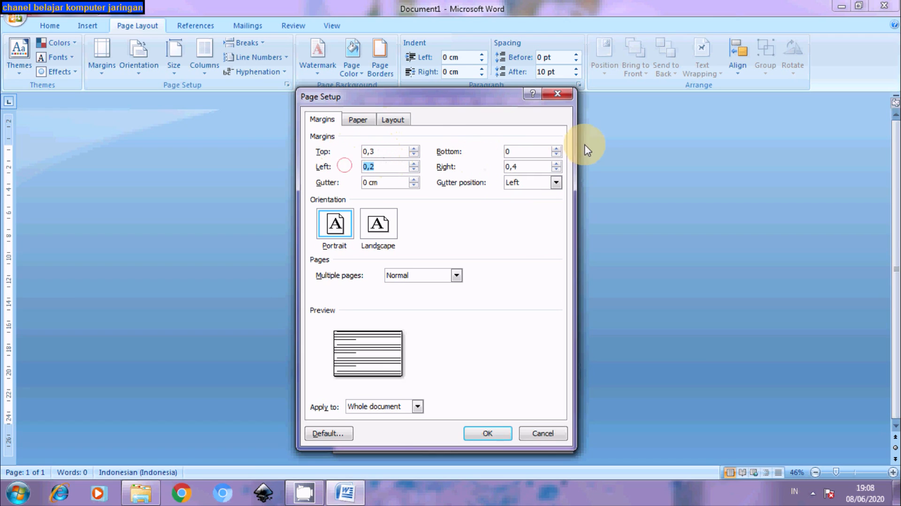
double_click(526, 151)
double_click(514, 167)
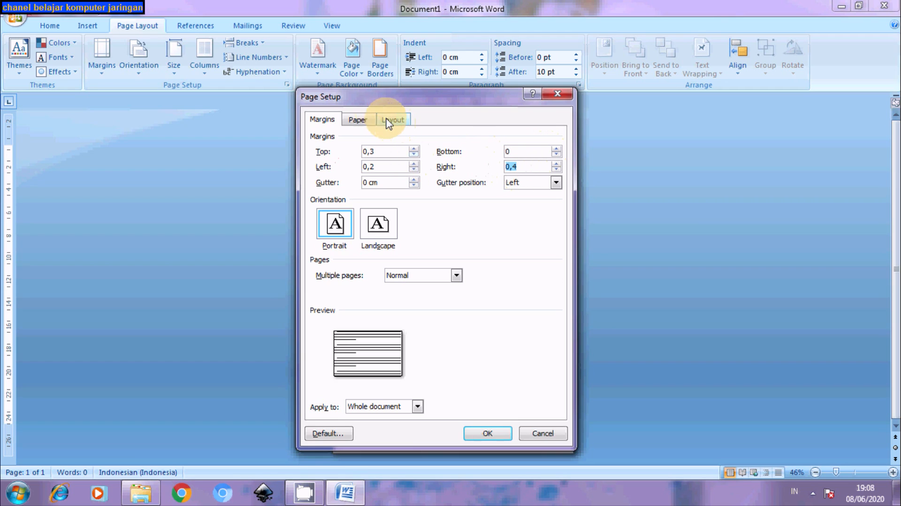
- Set the section start to Continuous and the header and footer distances from the edge to 1,27 cm
left_click(359, 120)
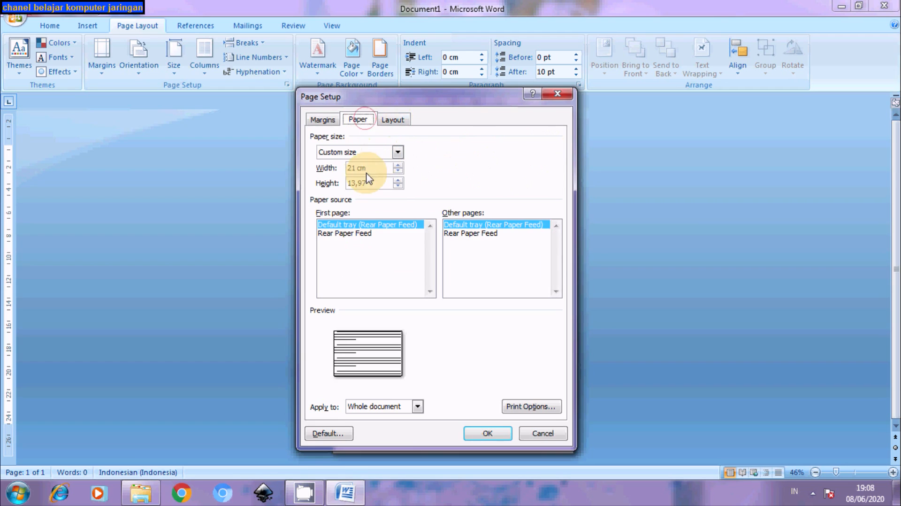
left_click(395, 121)
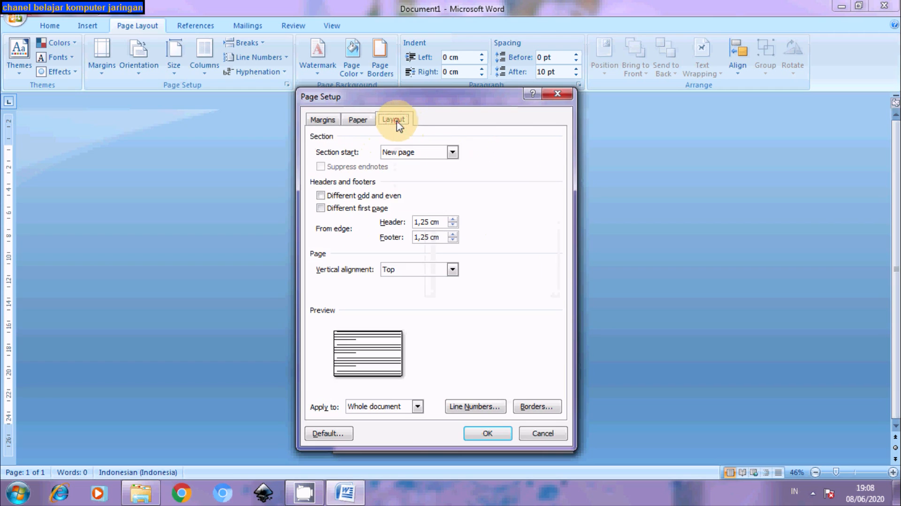
left_click(452, 152)
left_click(438, 167)
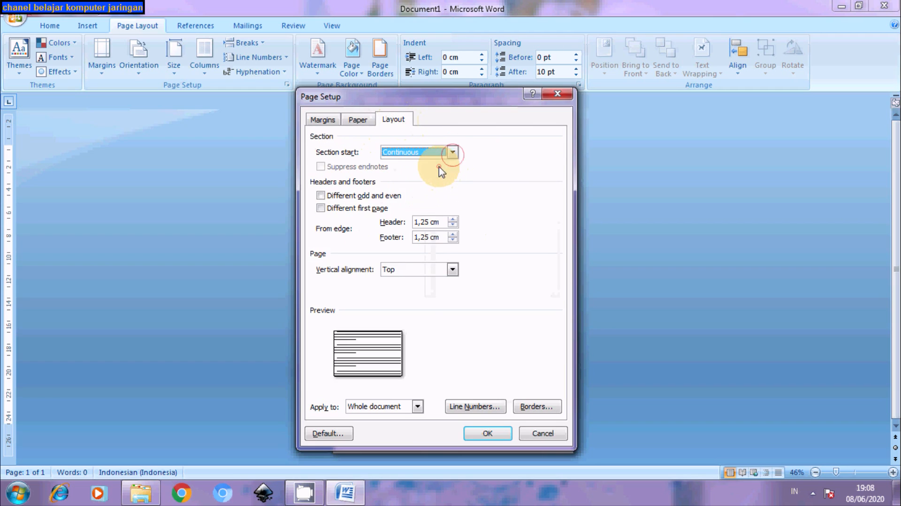
left_click(430, 223)
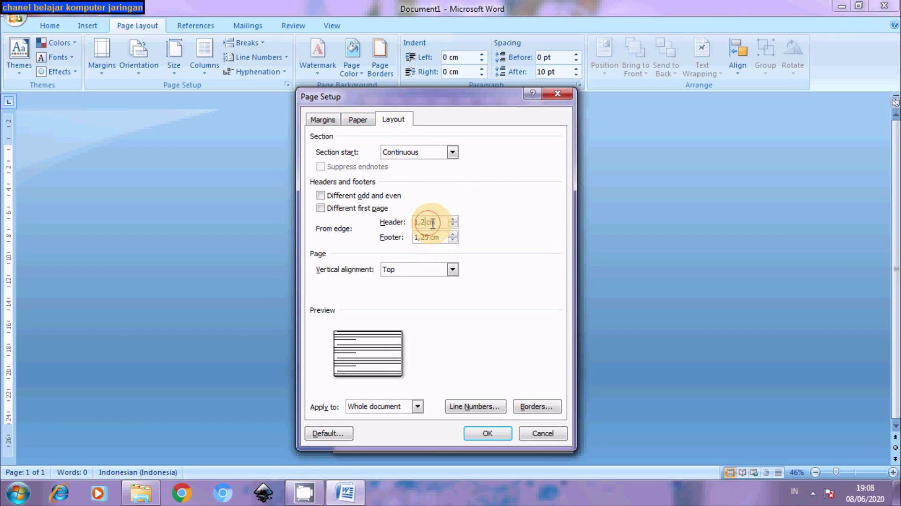
key("BackSpace")
type("7")
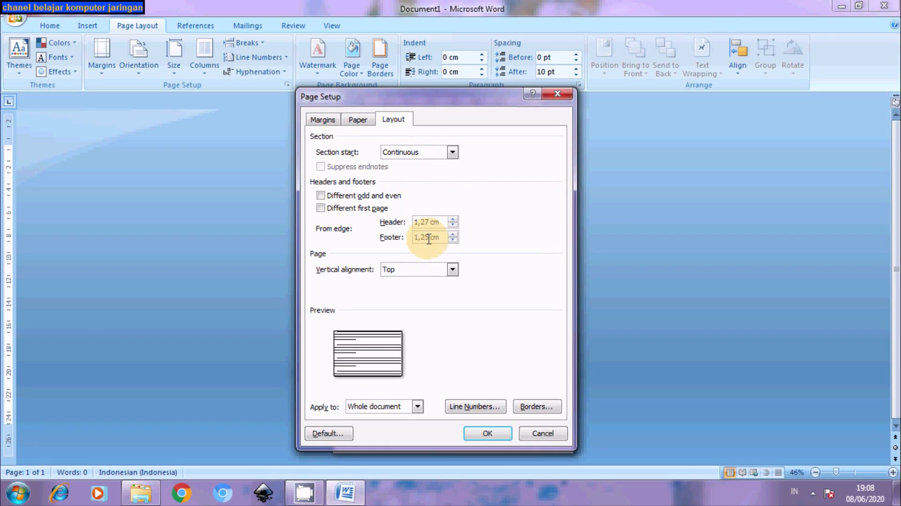
- Apply the page setup with the margins outside the printable area fixed, and set the paragraph spacing after to 0 pt
left_click(499, 434)
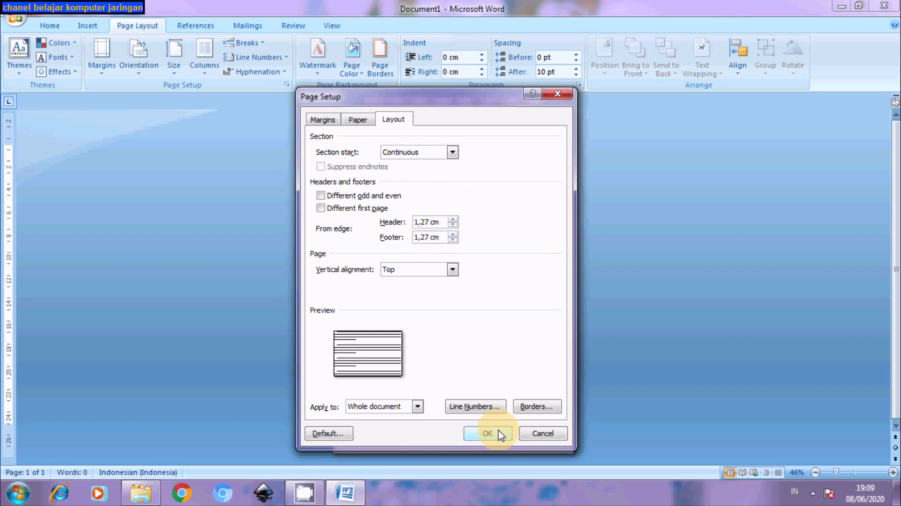
left_click(500, 434)
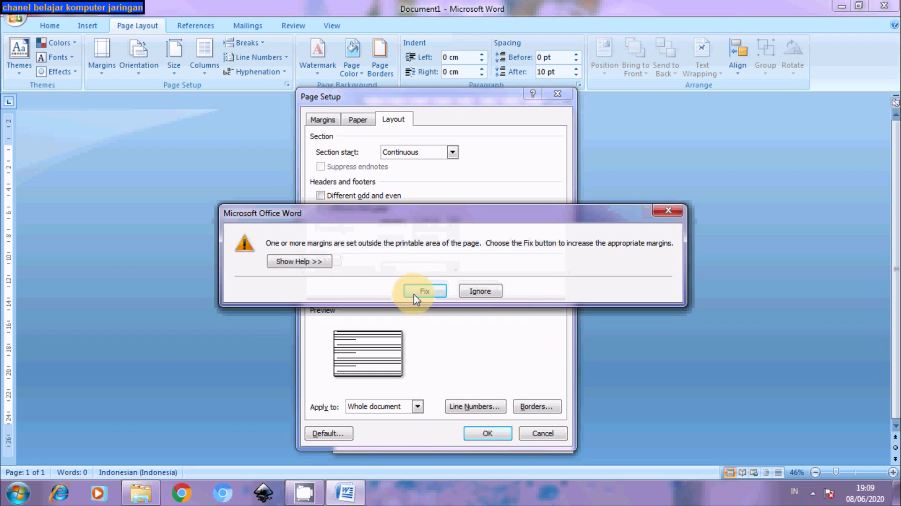
left_click(420, 294)
left_click(482, 436)
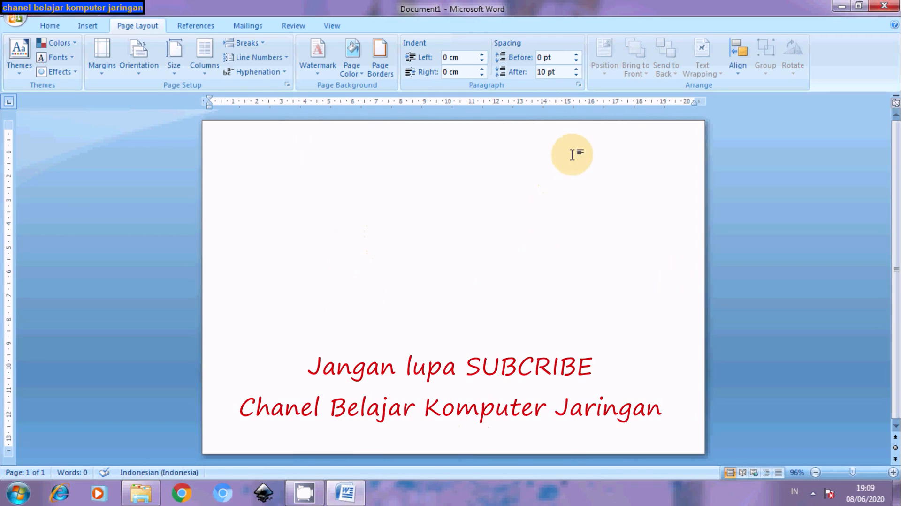
left_click(577, 75)
left_click(576, 74)
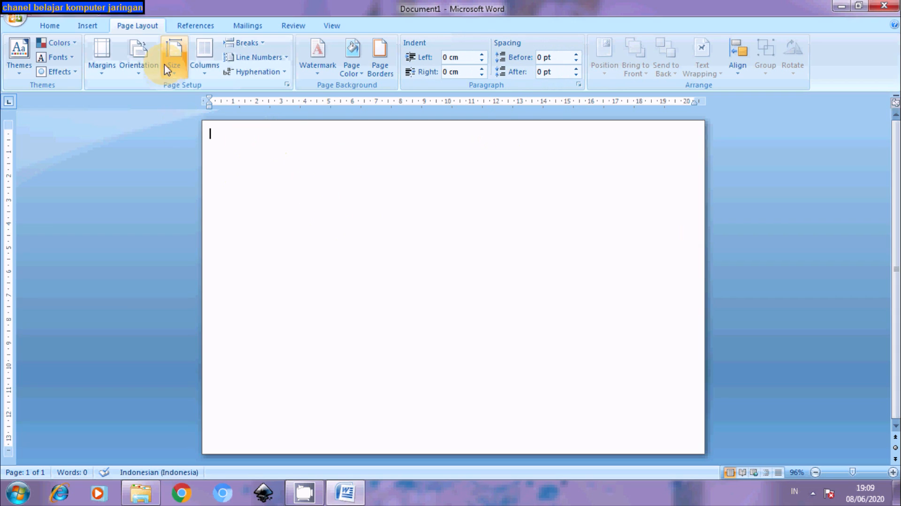
- Insert a table with 3 columns and 4 rows at the start of the page
left_click(89, 28)
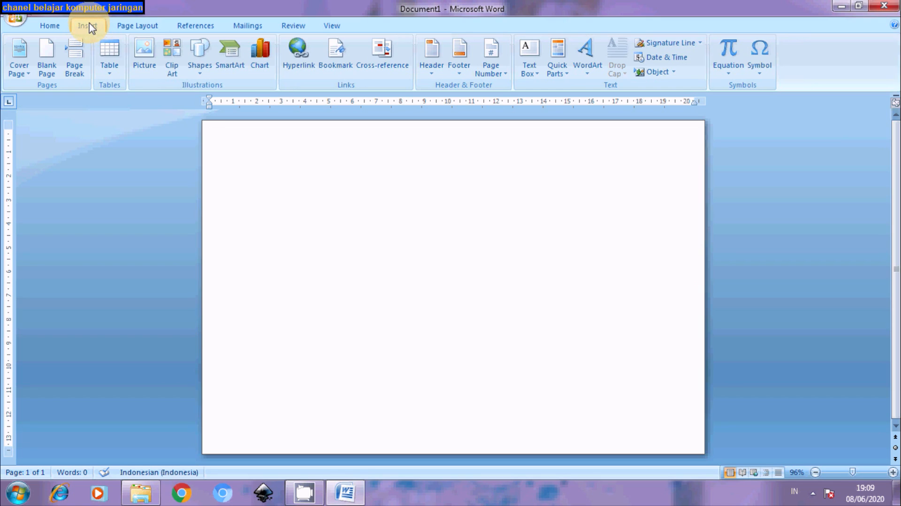
left_click(109, 73)
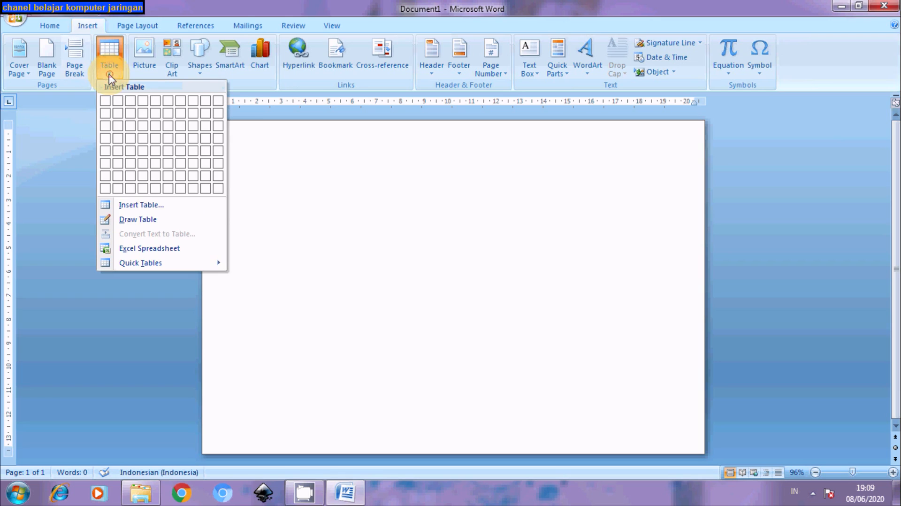
left_click(133, 207)
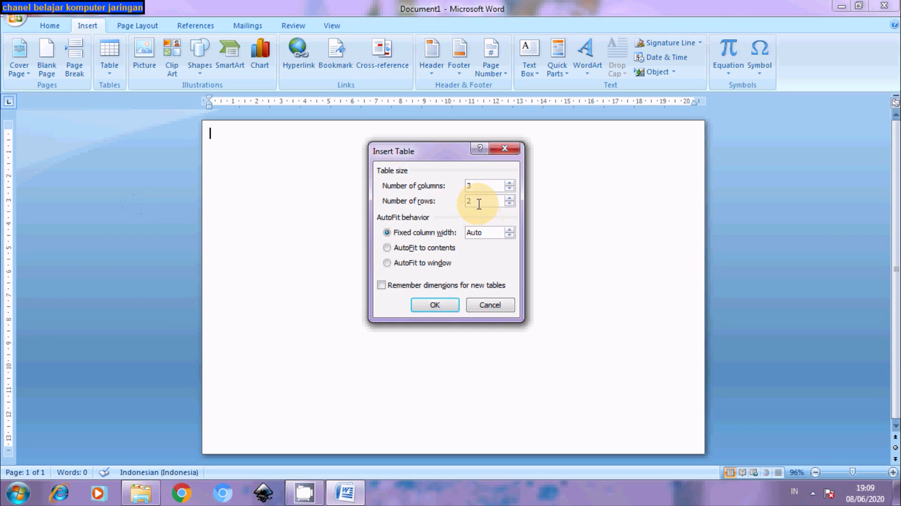
left_click_drag(477, 201, 452, 201)
type("4")
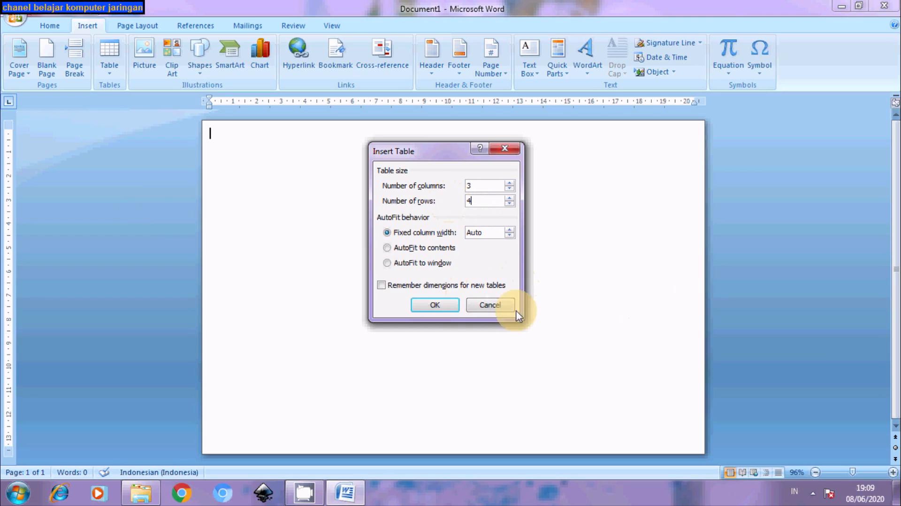
left_click(435, 305)
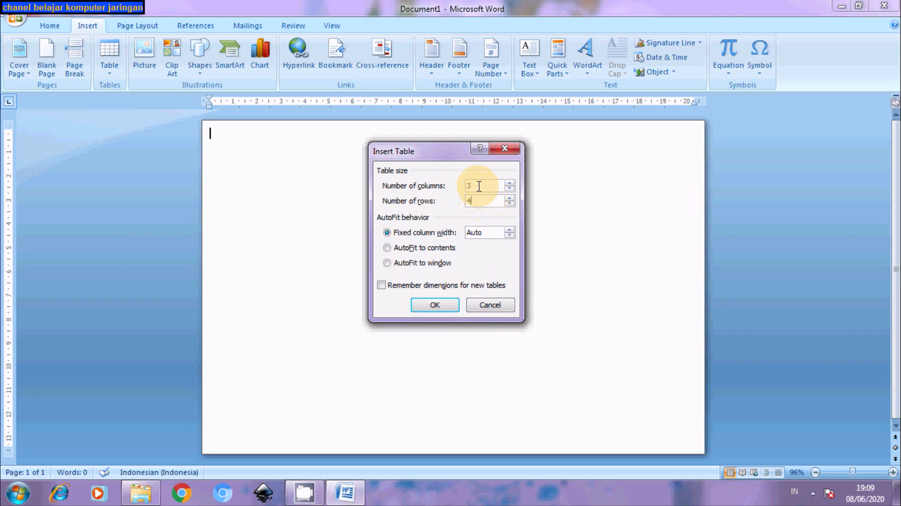
left_click(480, 202)
left_click(431, 307)
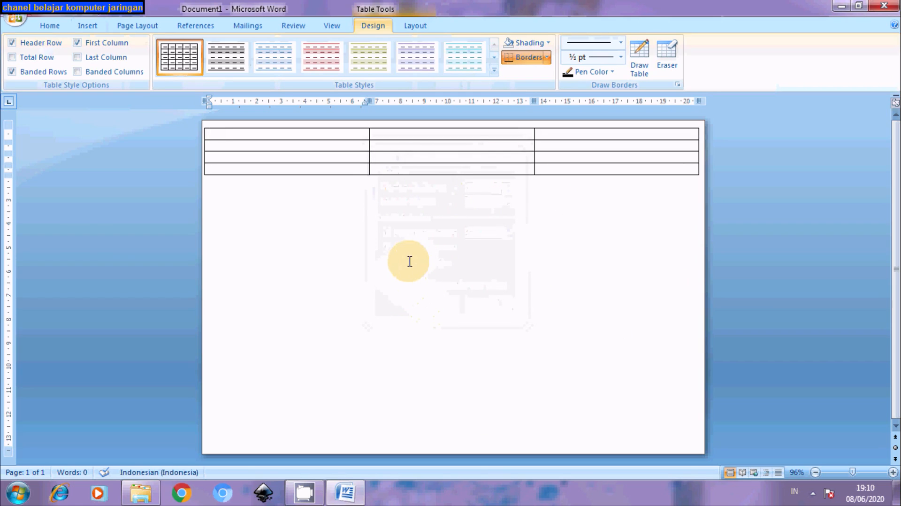
- Set the left and right paragraph indents of the whole table to 0,16 cm
left_click(200, 125)
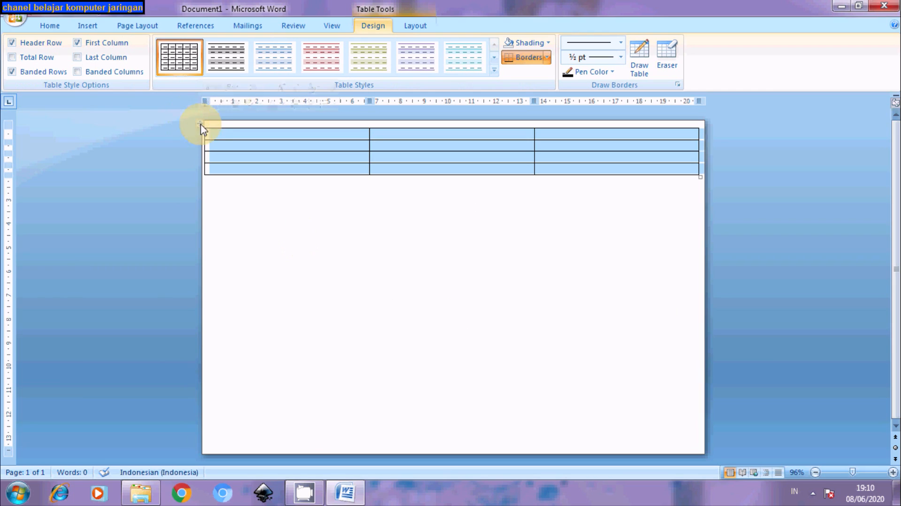
left_click(130, 29)
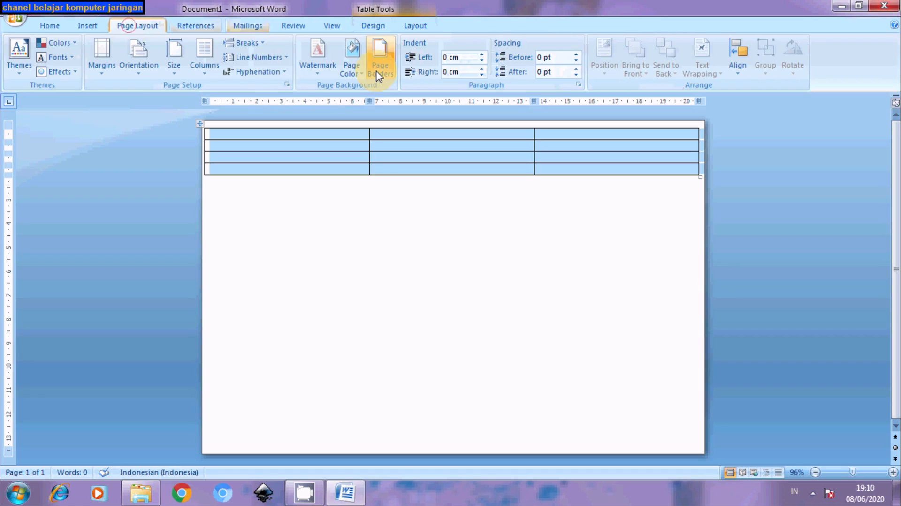
left_click(462, 59)
type("0,1")
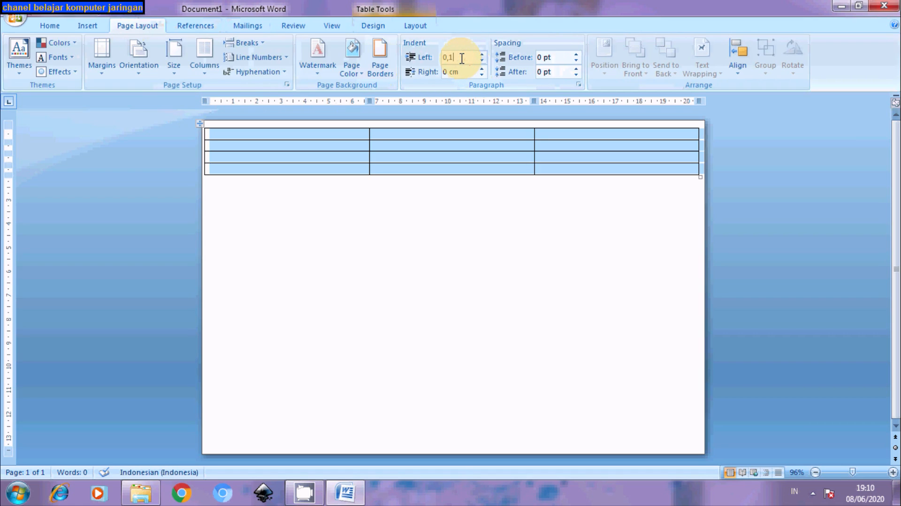
type("6")
left_click_drag(468, 70, 412, 73)
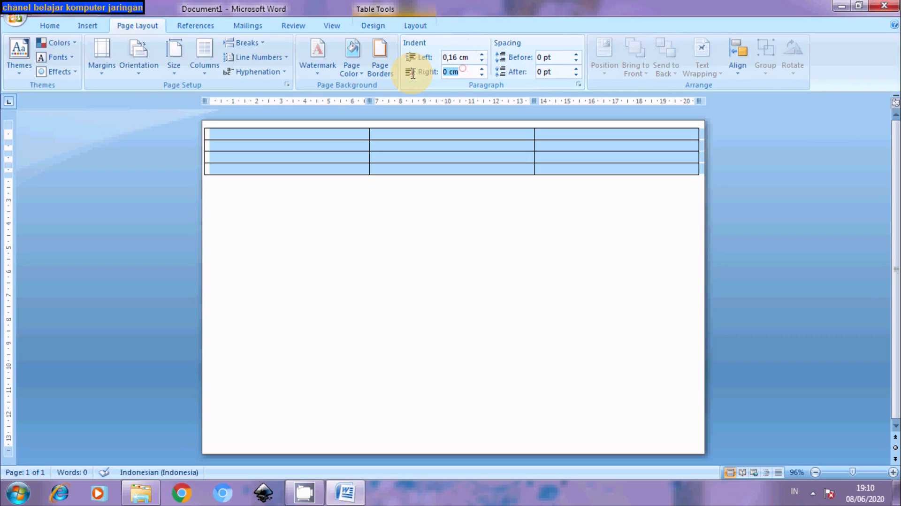
type("0")
left_click(445, 210)
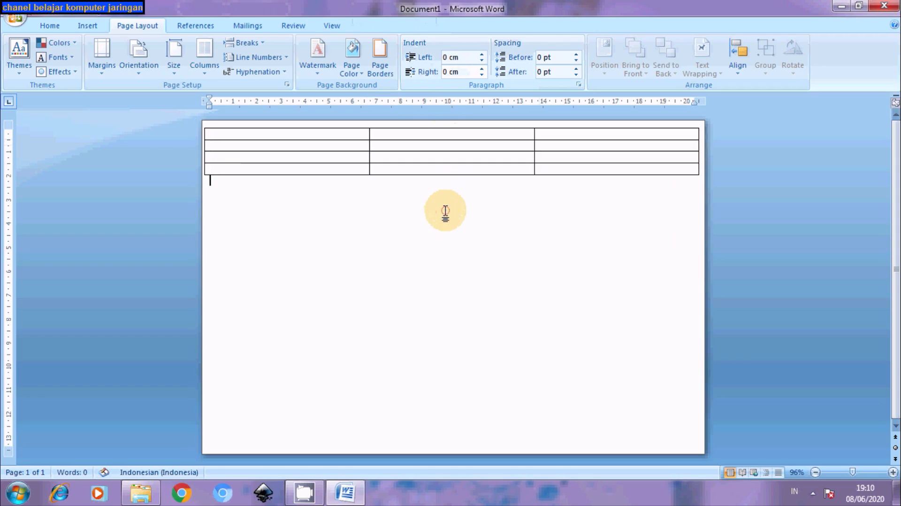
- Set the height of all table rows to exactly 3,4 cm and disallow rows from breaking across pages
left_click(200, 124)
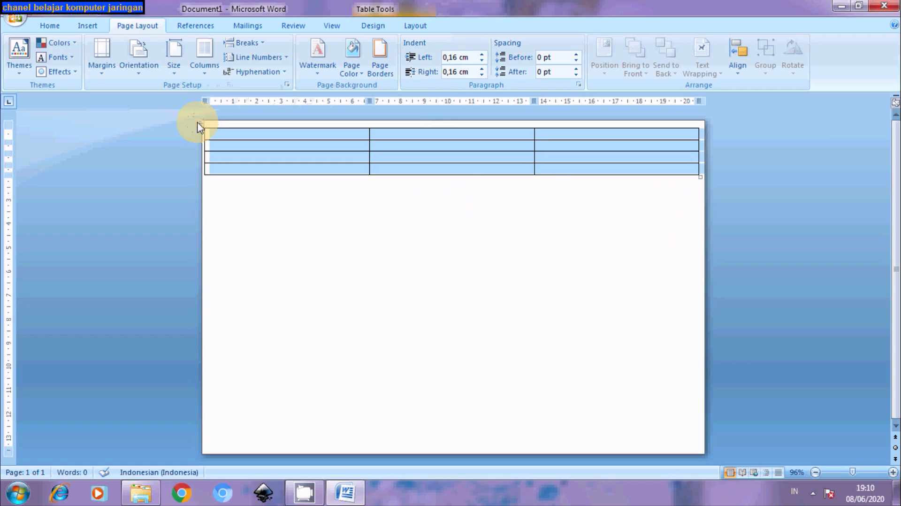
right_click(198, 123)
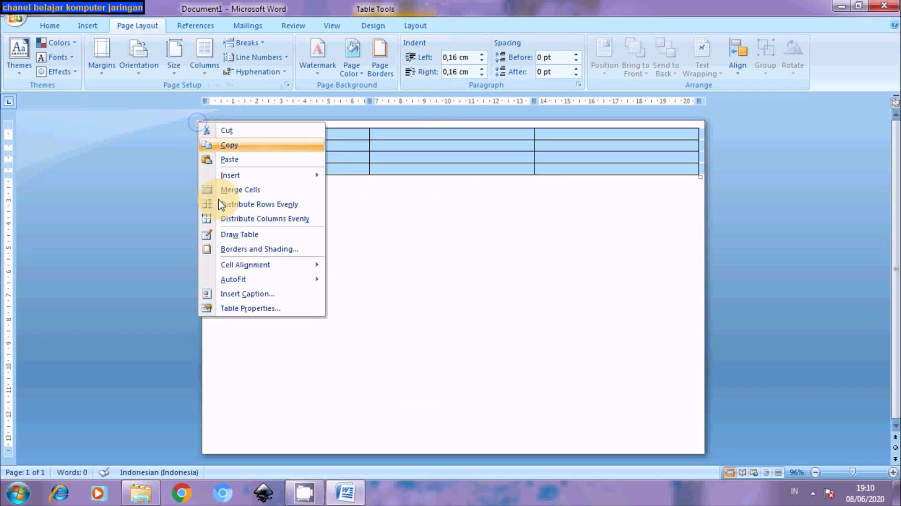
left_click(241, 309)
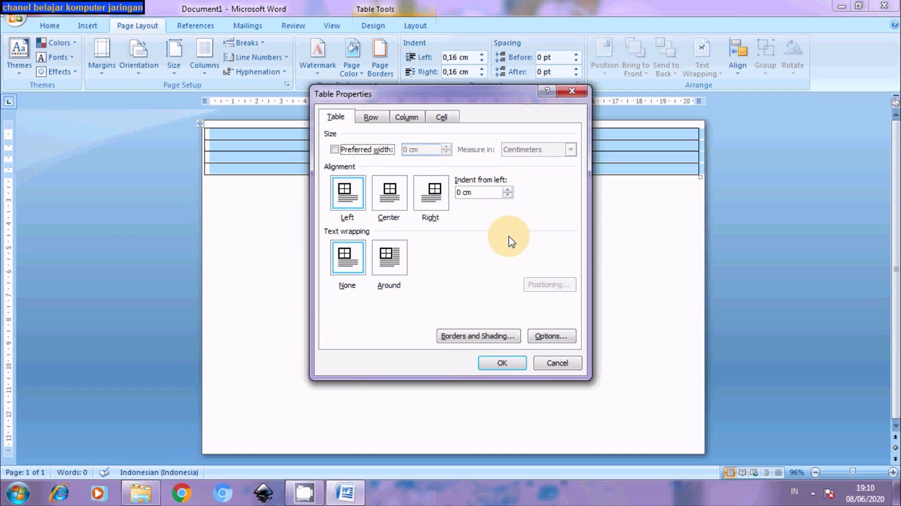
left_click(366, 120)
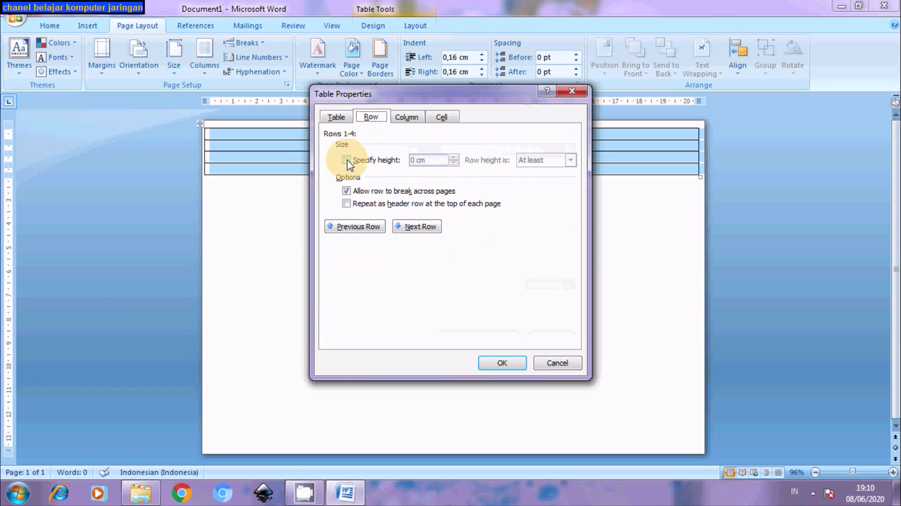
left_click(348, 161)
left_click(419, 160)
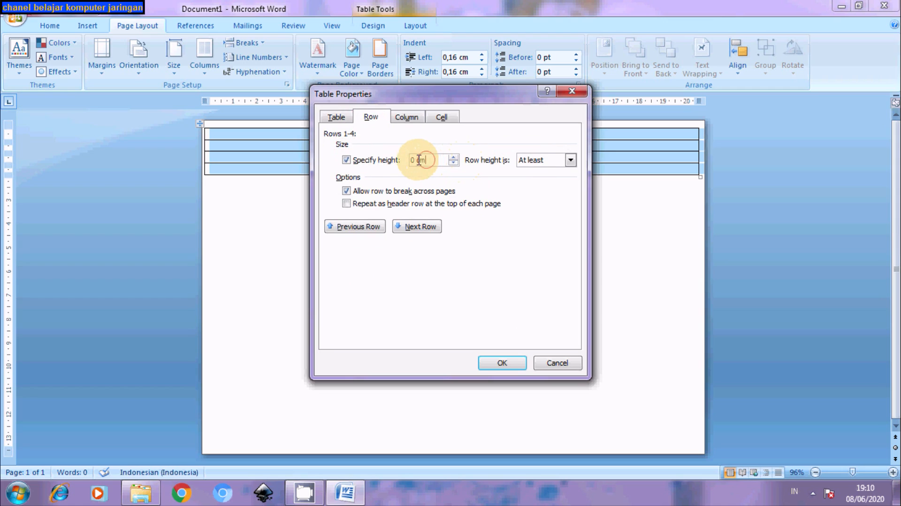
left_click_drag(419, 160, 400, 161)
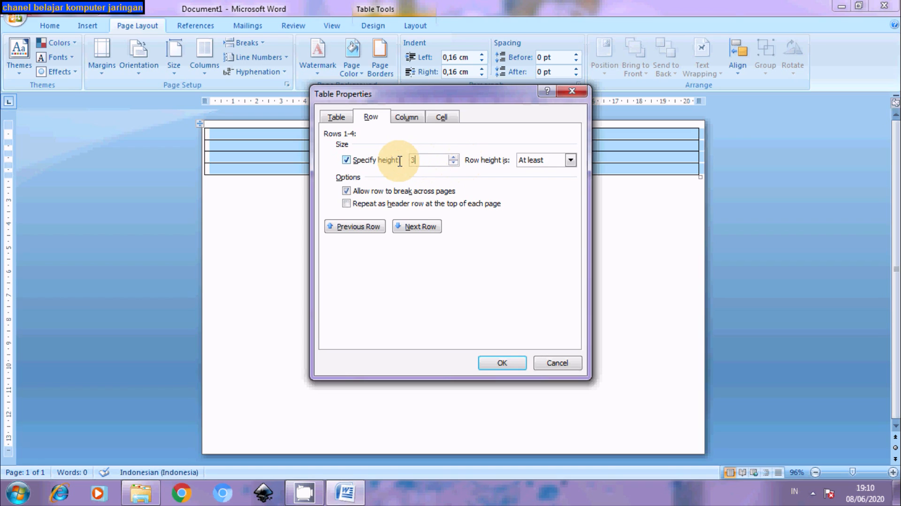
left_click(572, 162)
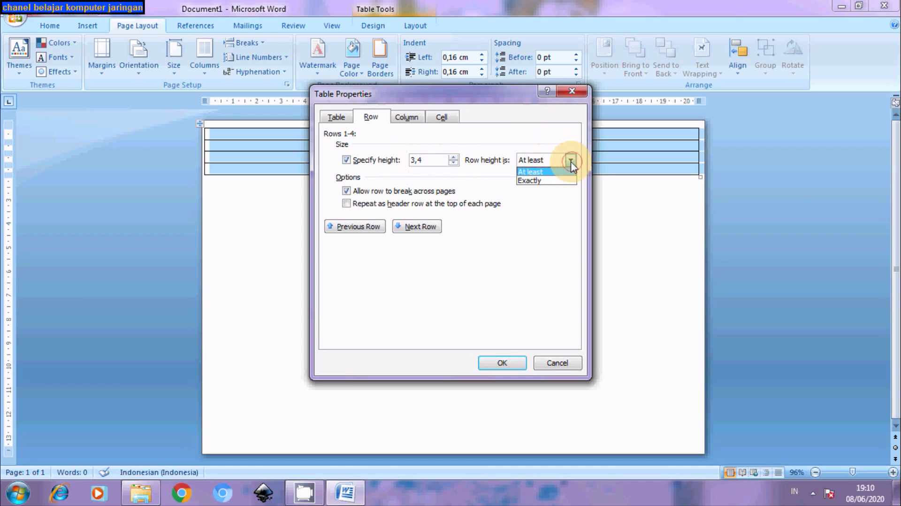
left_click(558, 181)
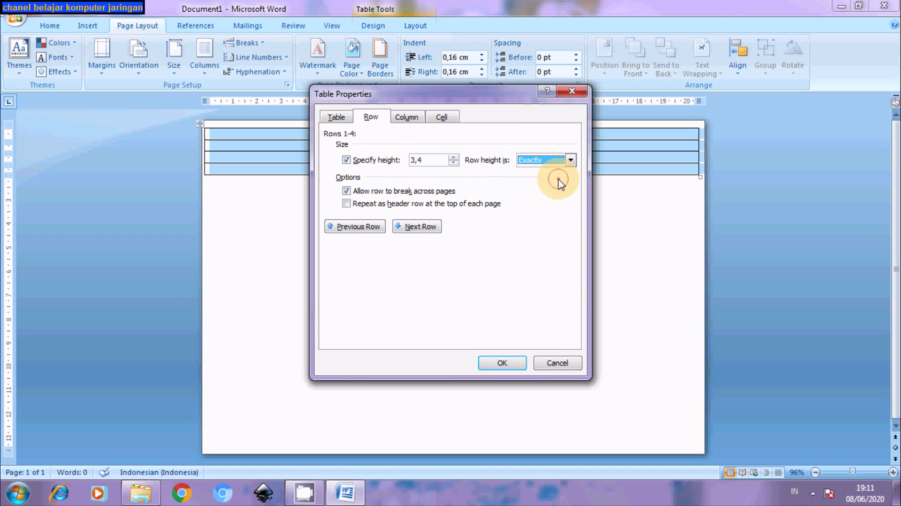
left_click(431, 161)
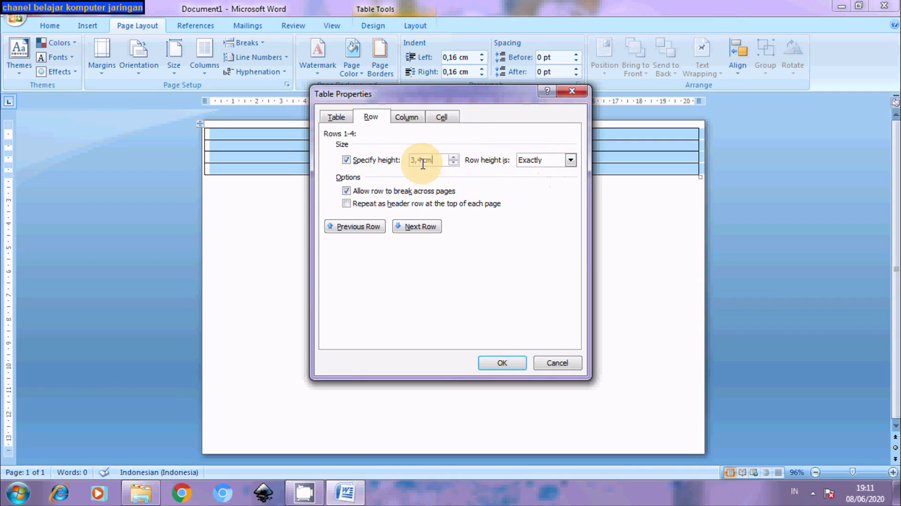
left_click(347, 191)
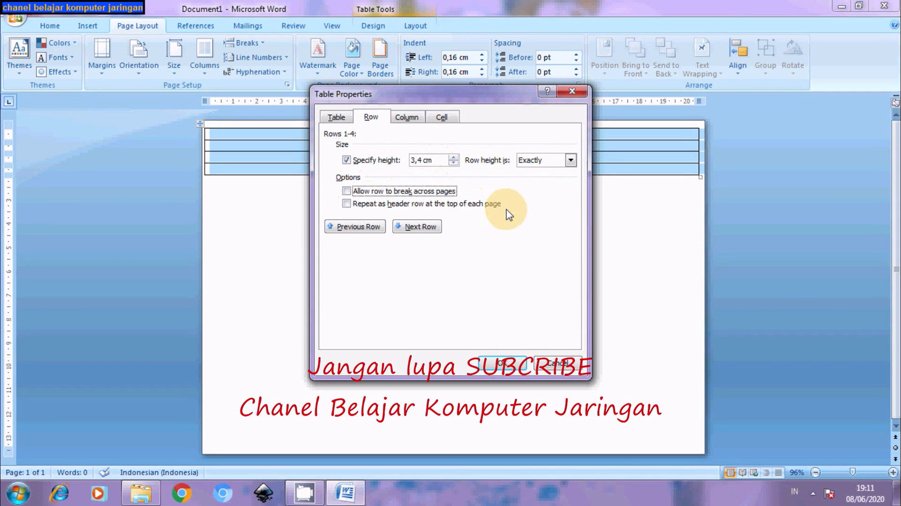
- Set the preferred width of the table's columns and cells to 6,7 cm and apply the table properties
left_click(406, 117)
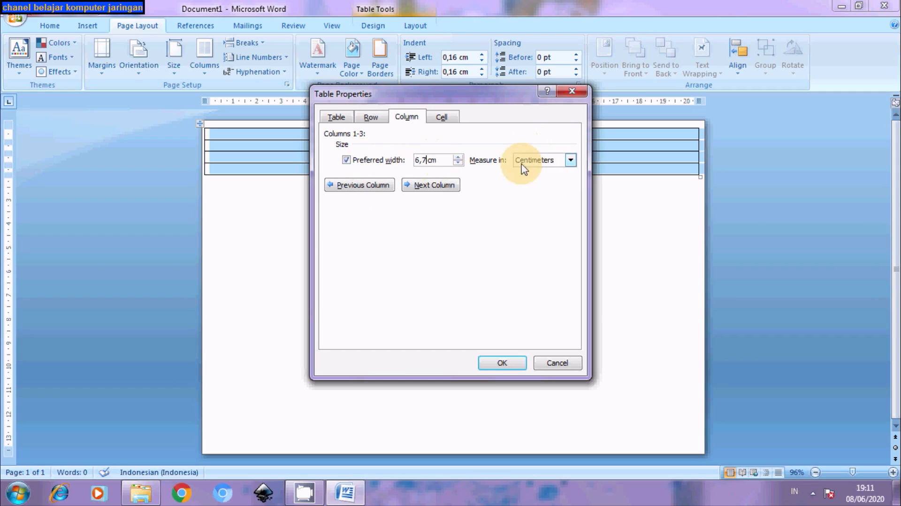
left_click(441, 117)
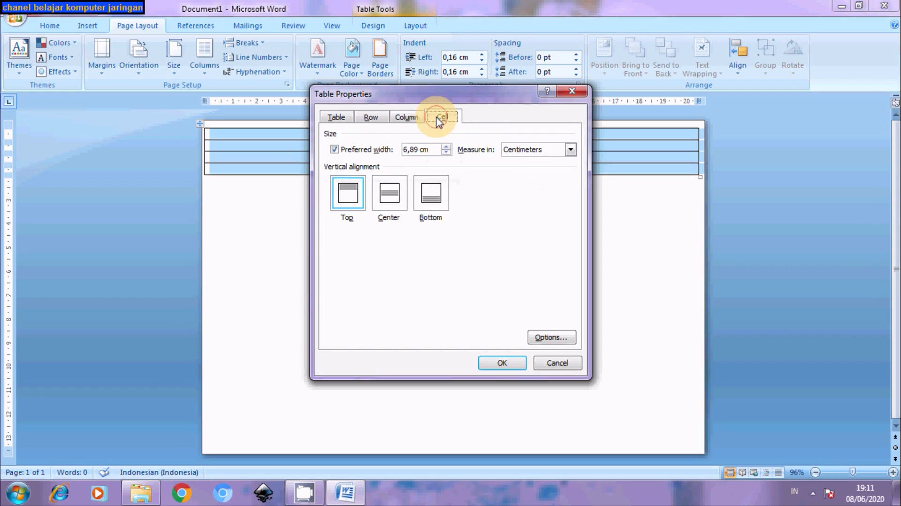
left_click(418, 150)
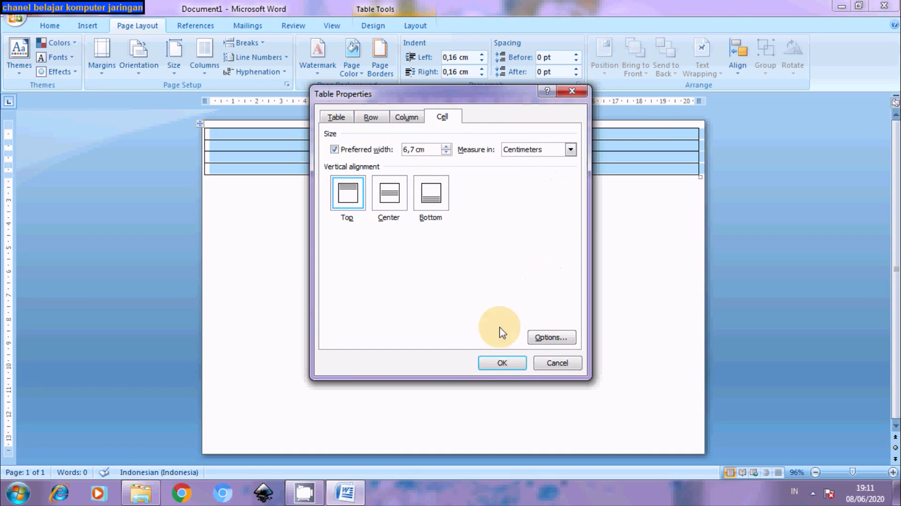
left_click(498, 363)
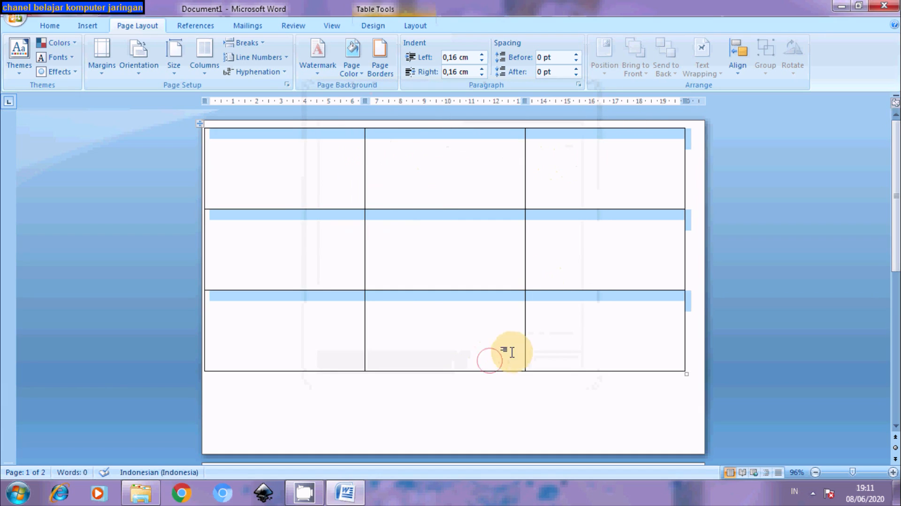
- Reduce the last row's height so it fits on the first page, with its lower border just above the page edge
mouse_move(896, 240)
left_mouse_down()
mouse_move(893, 167)
mouse_move(887, 272)
mouse_move(886, 215)
mouse_move(892, 246)
left_mouse_up()
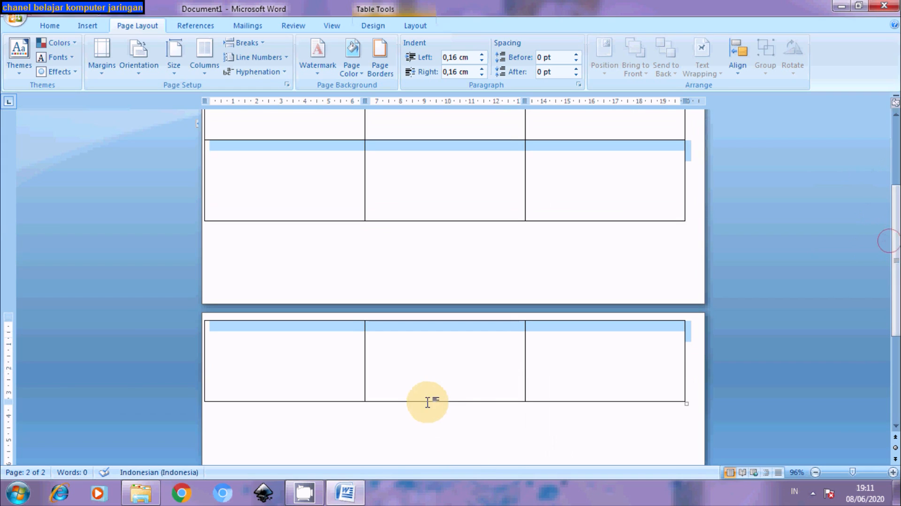
left_click(402, 394)
left_click(404, 421)
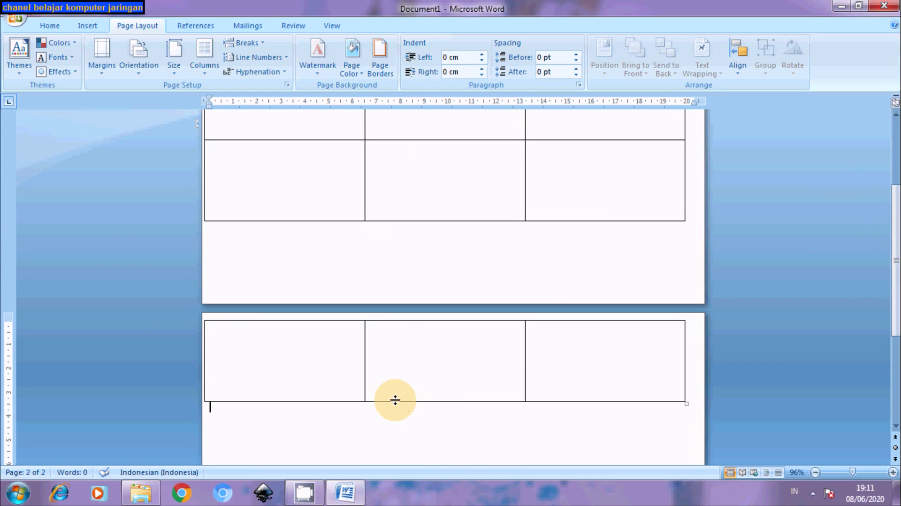
left_click_drag(395, 400, 383, 298)
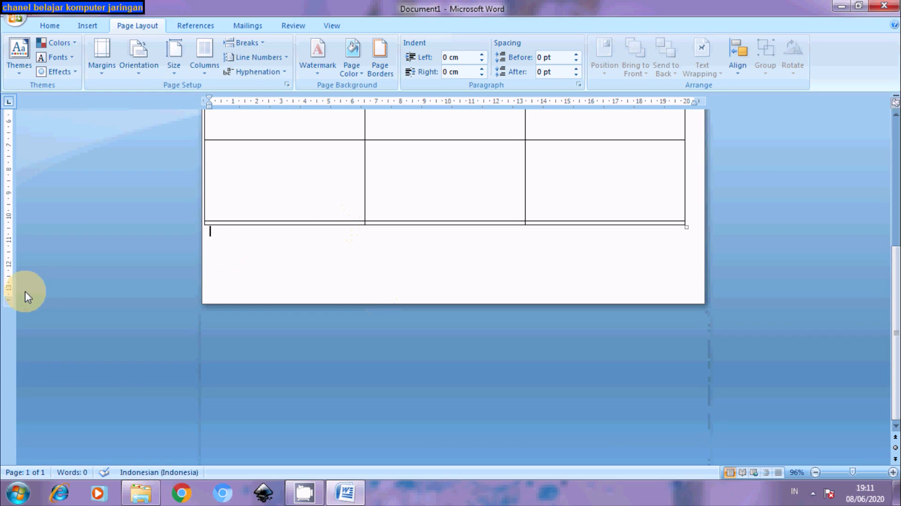
left_click_drag(9, 299, 10, 301)
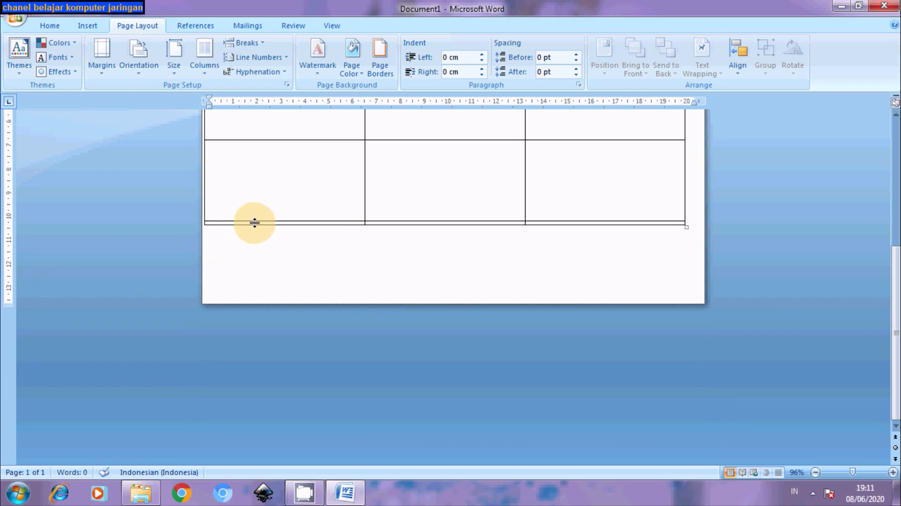
left_click_drag(256, 242, 257, 299)
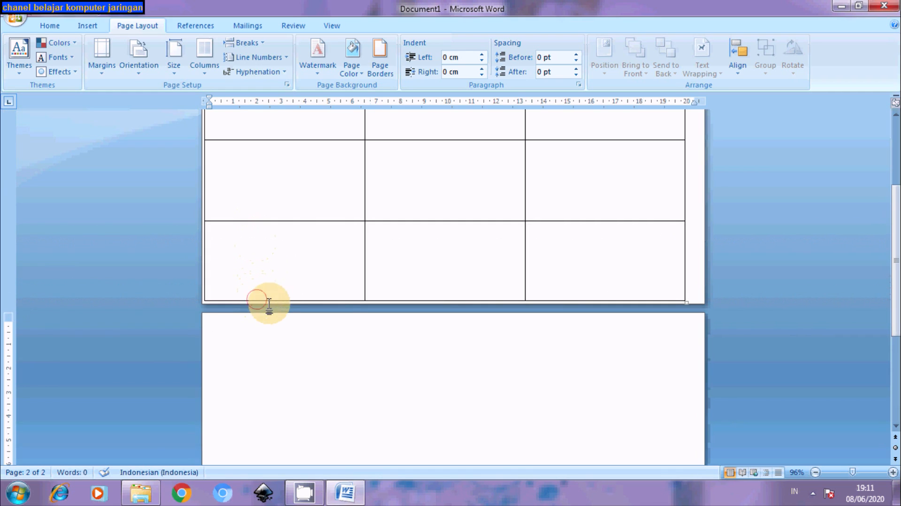
- Examine the whole label table on the first page, going through the cells of its first two rows
left_click_drag(895, 310, 882, 191)
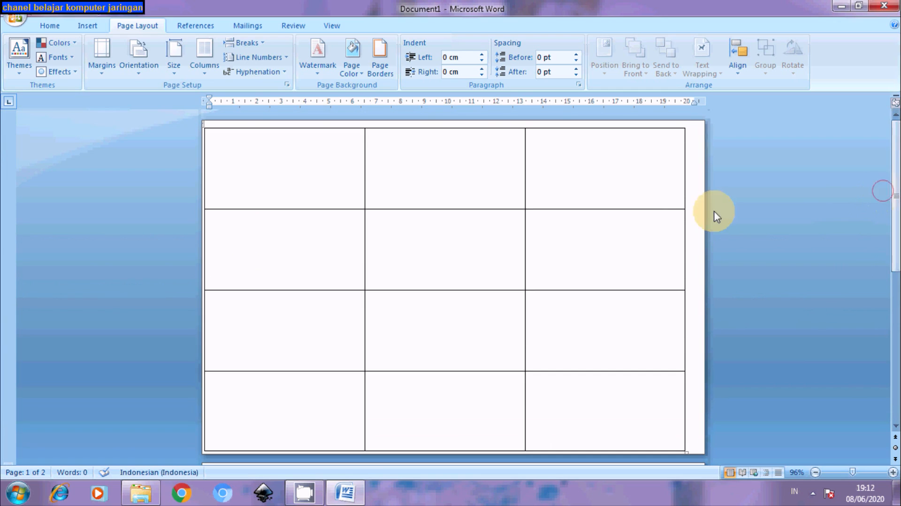
left_click(629, 227)
left_click(555, 143)
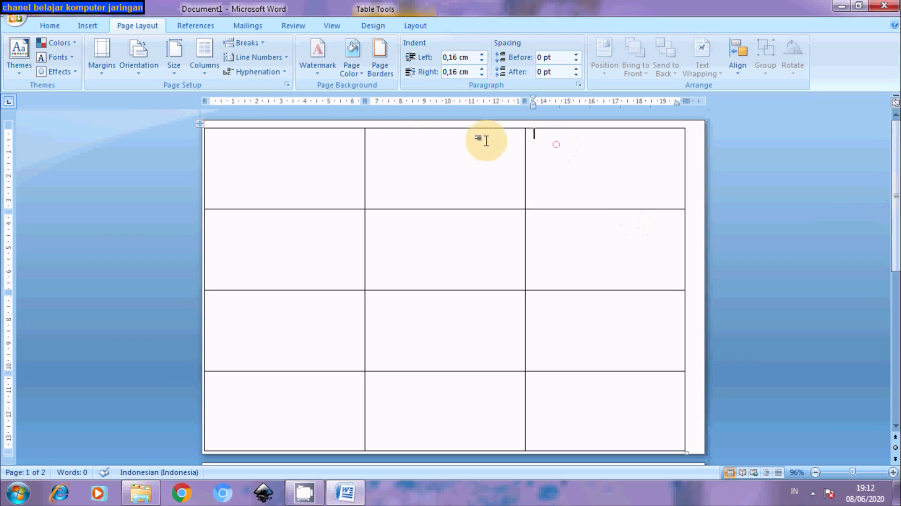
left_click(426, 146)
left_click(297, 149)
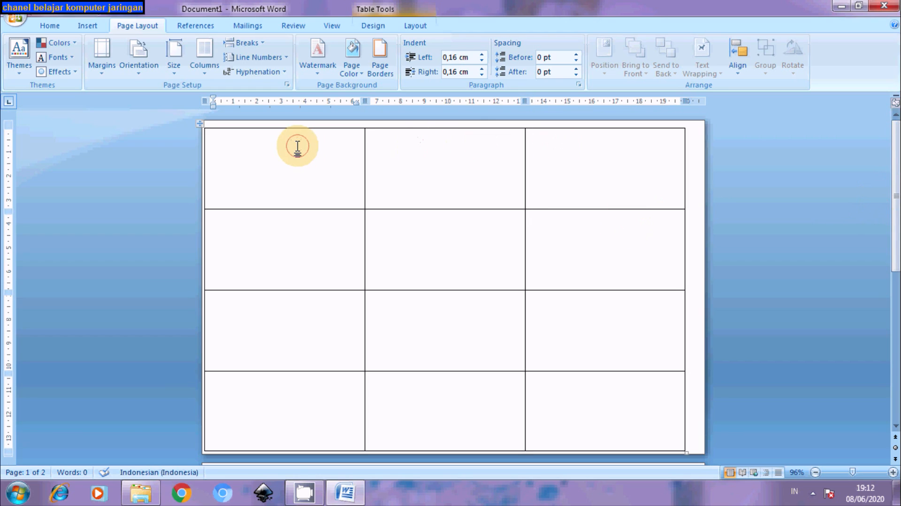
left_click(436, 144)
left_click(557, 139)
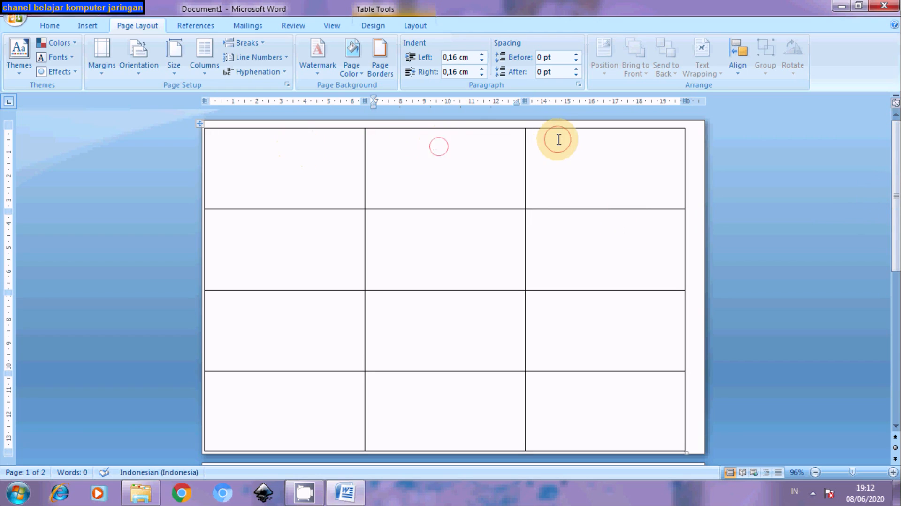
left_click(581, 237)
left_click(449, 232)
left_click(308, 235)
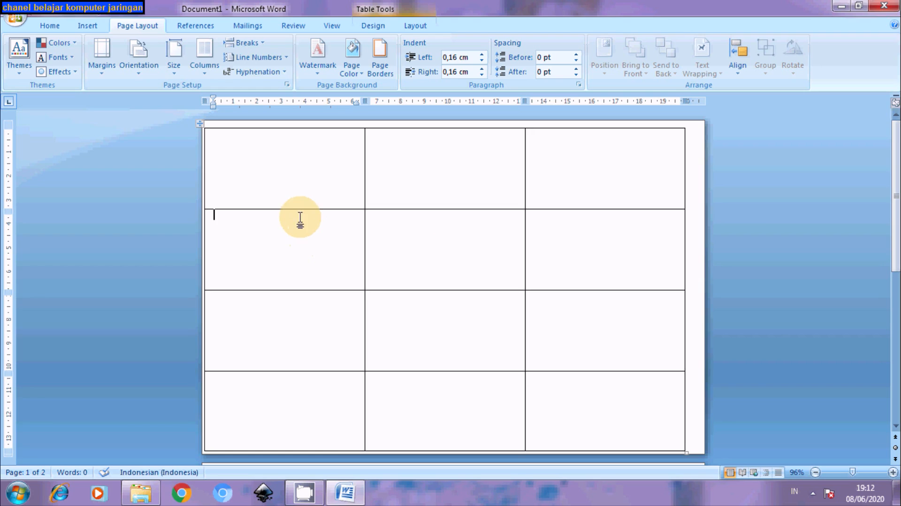
- Save the document as "latihan membuat label 103" in the label undangan folder, in Word 97-2003 Document format
left_click(14, 21)
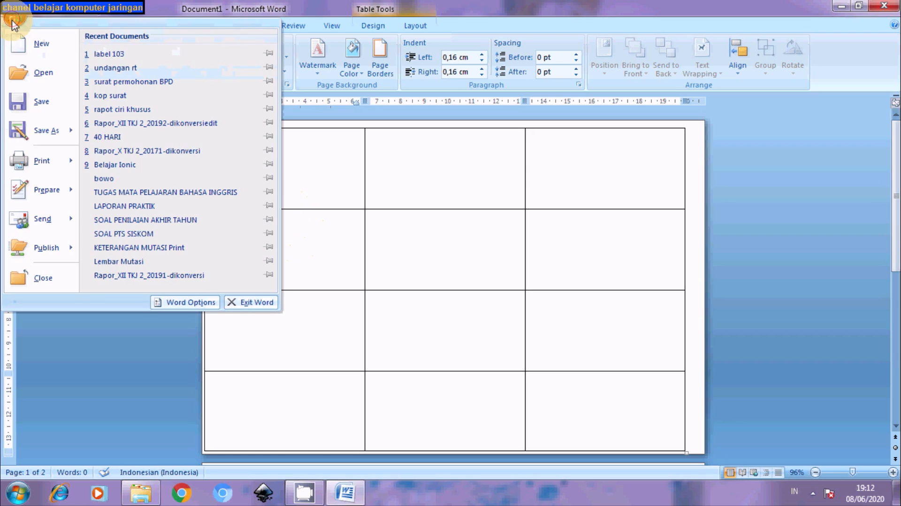
left_click(44, 105)
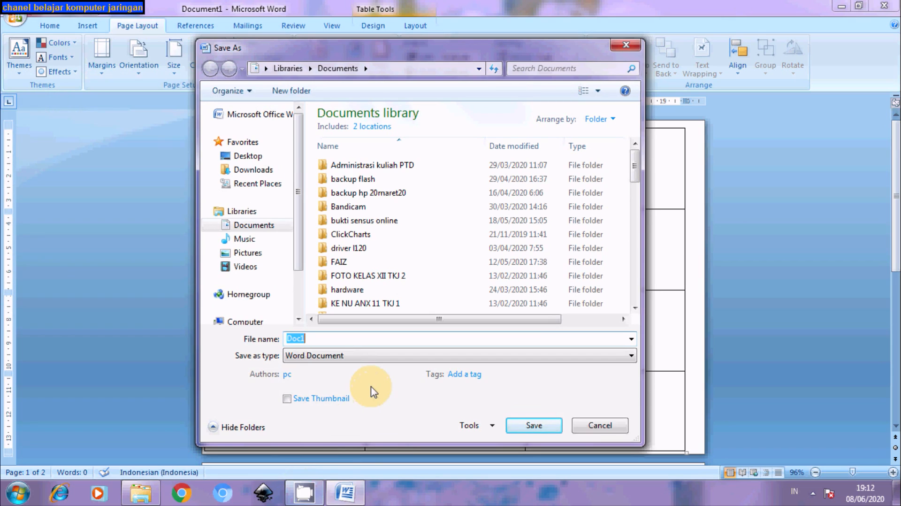
type("lab")
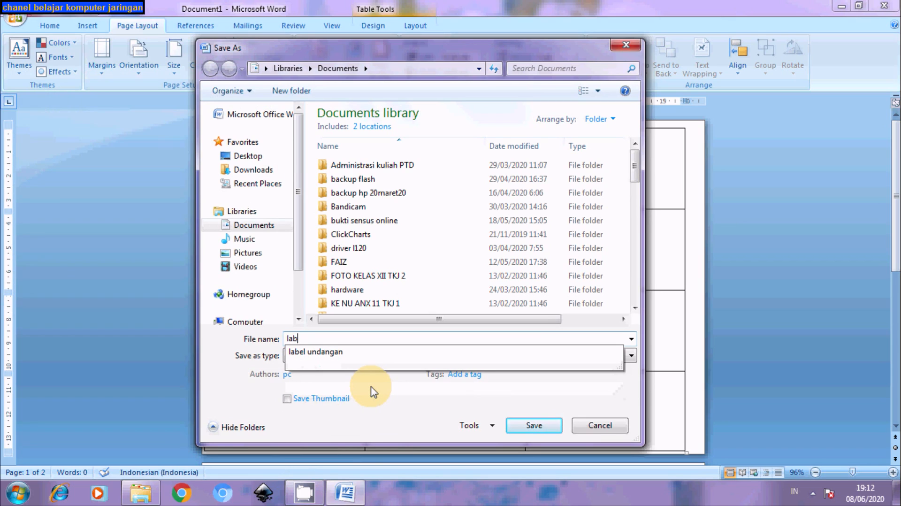
key("BackSpace")
key("BackSpace")
type("a")
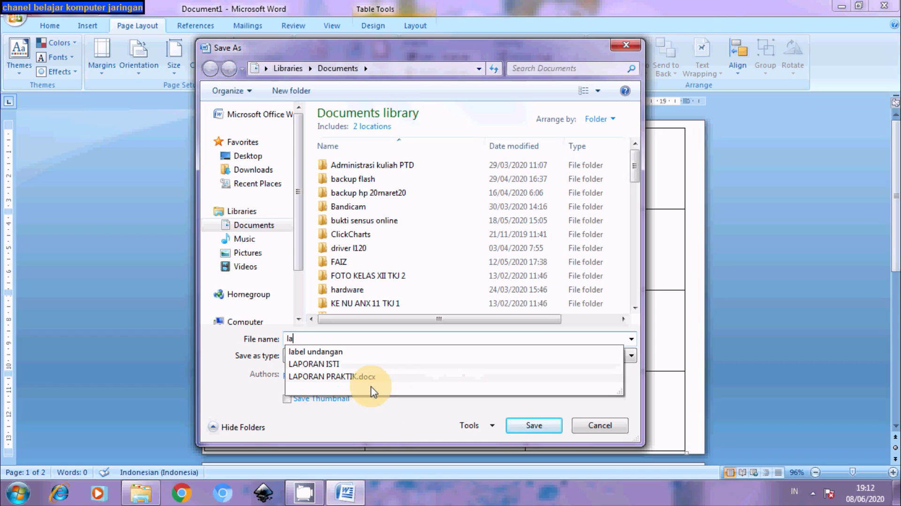
type("tihan membuat label 103")
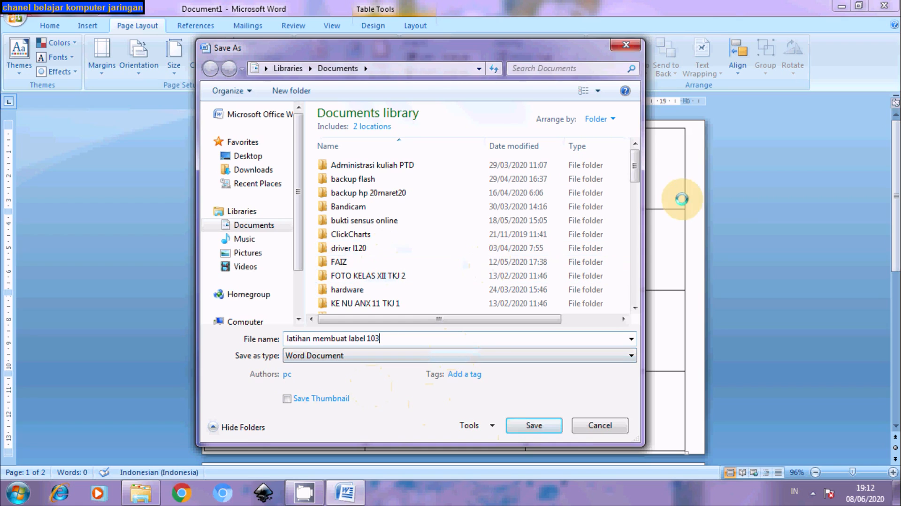
left_click_drag(635, 176, 630, 201)
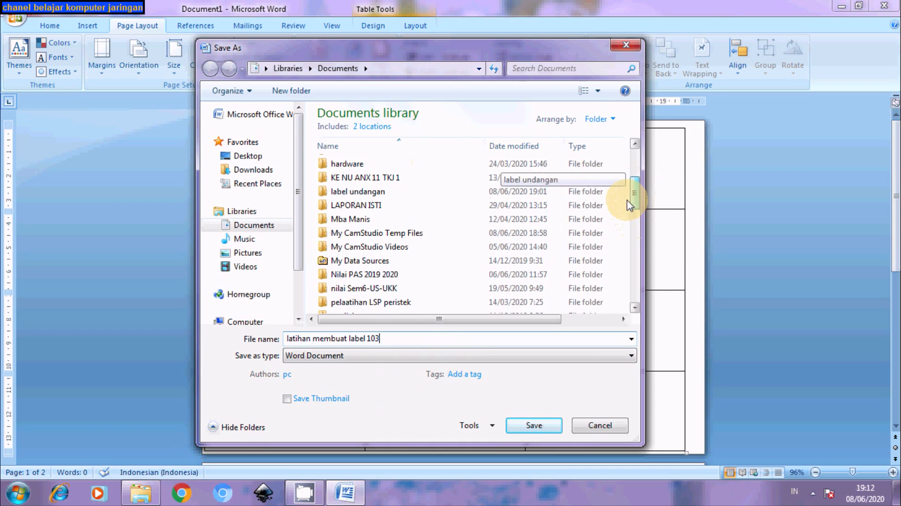
double_click(399, 192)
left_click(361, 357)
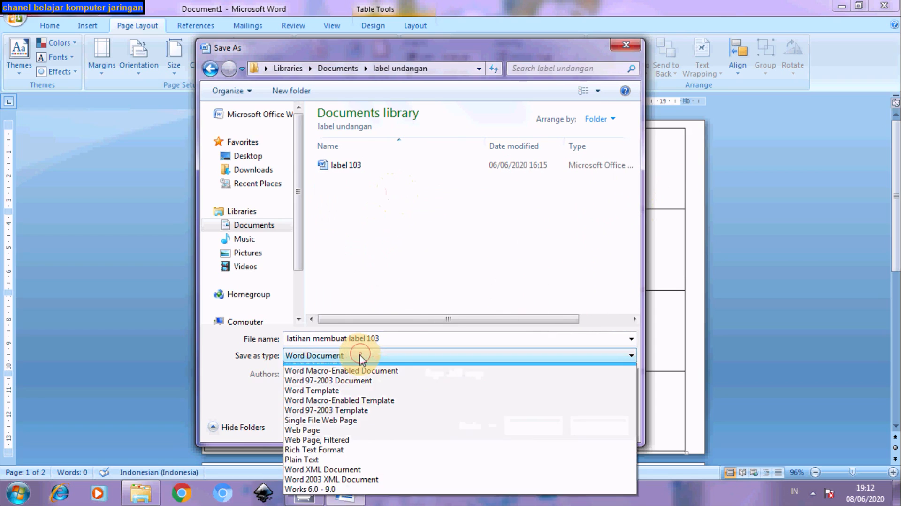
left_click(351, 389)
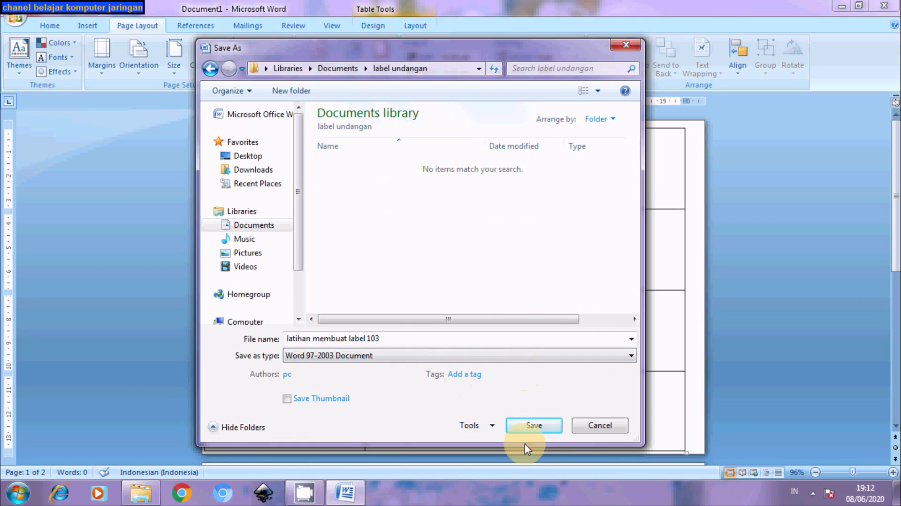
left_click(527, 428)
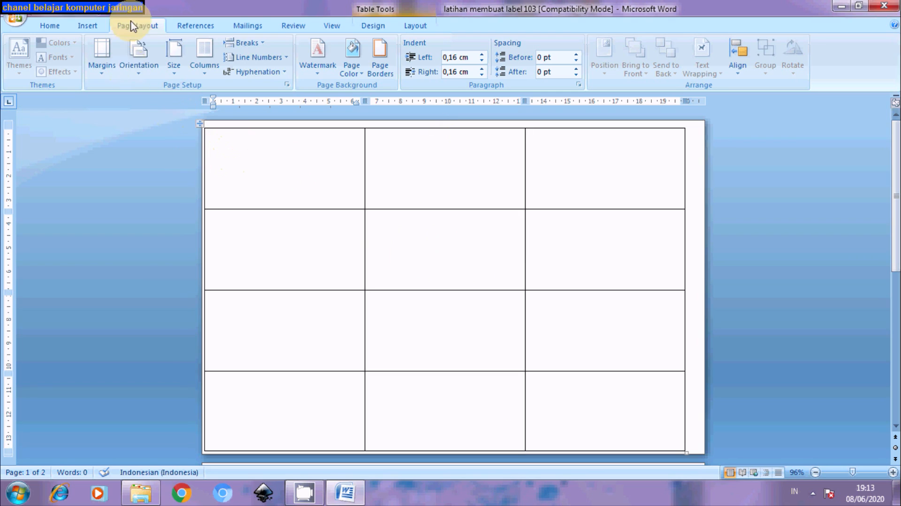
- Select the existing "data" workbook in the label undangan folder as the mail merge recipient list, using Sheet1$ with first-row column headers
left_click(248, 27)
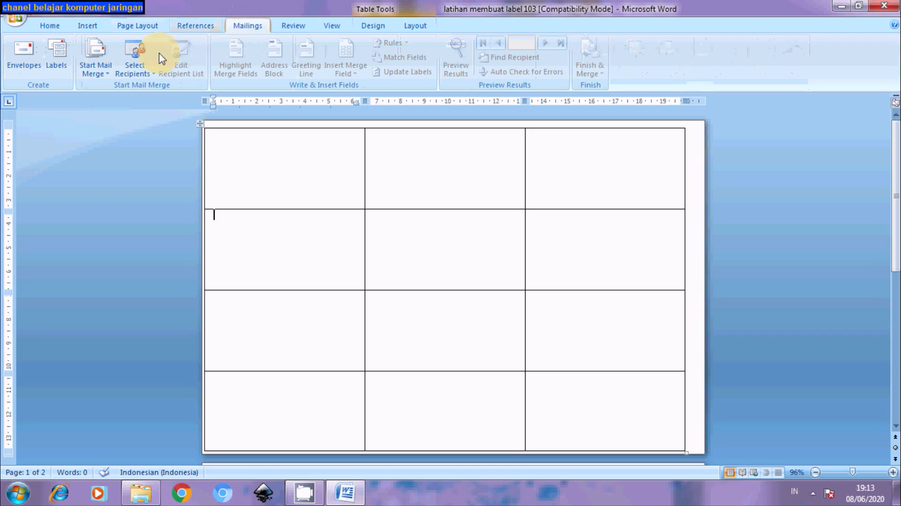
left_click(154, 80)
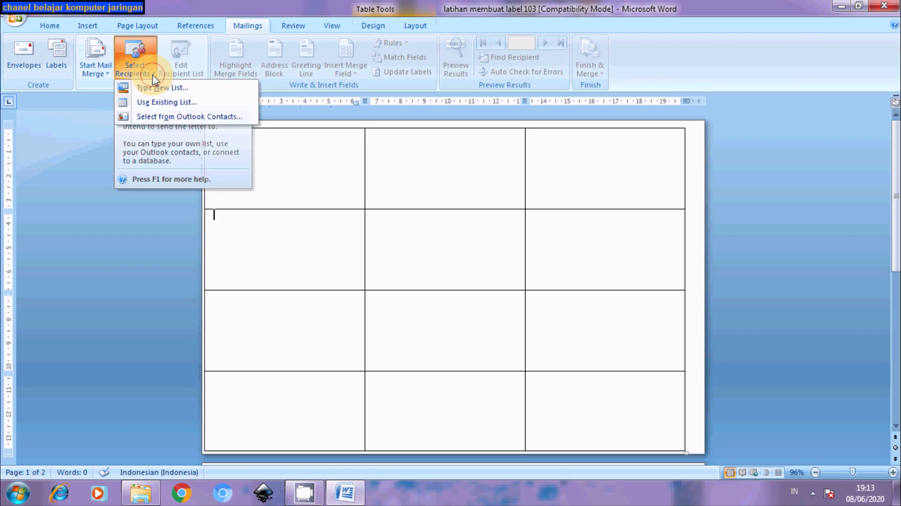
left_click(159, 104)
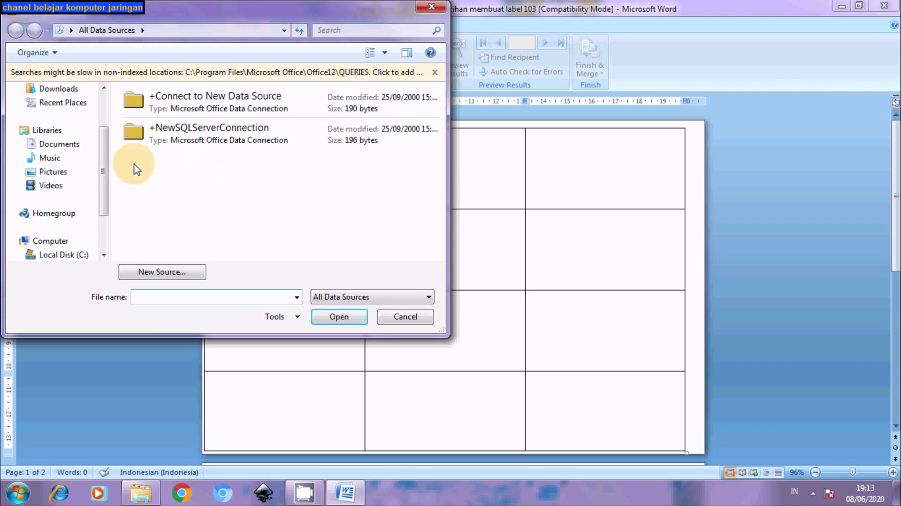
left_click(74, 142)
left_click(140, 156)
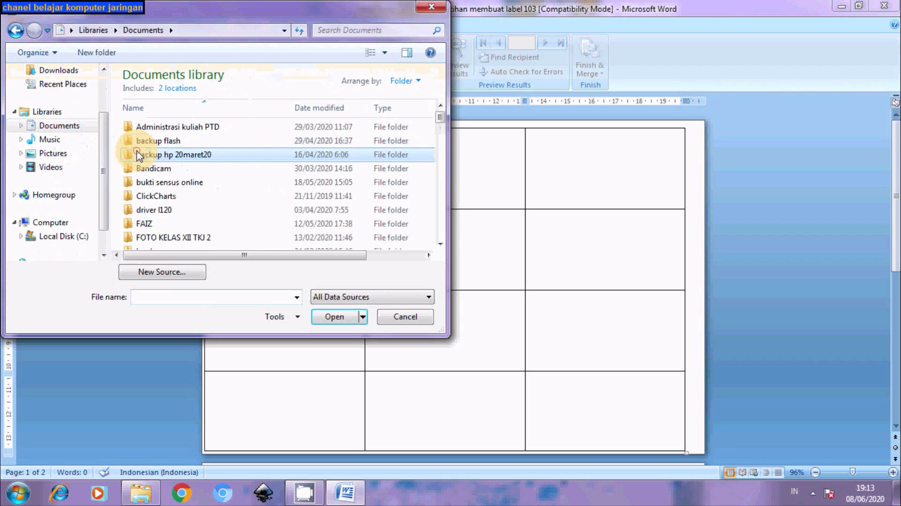
scroll(141, 155, "down", 5)
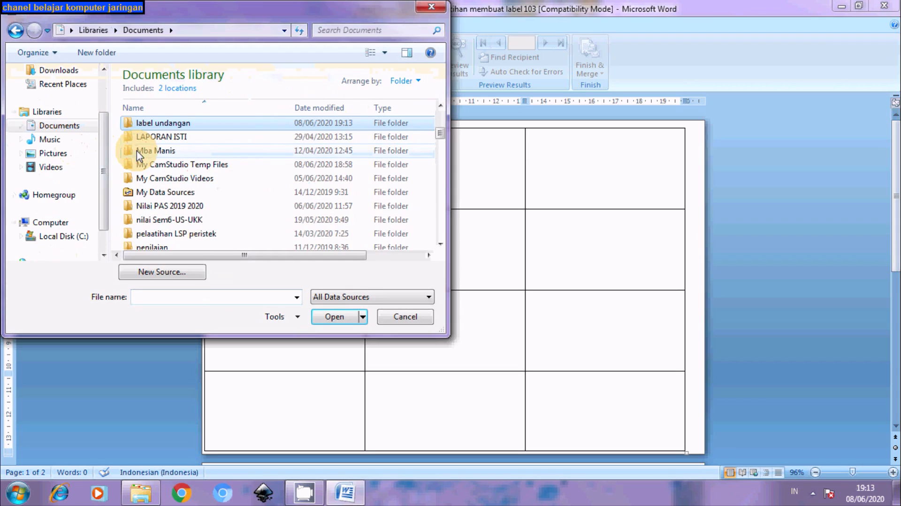
left_click(182, 126)
double_click(183, 125)
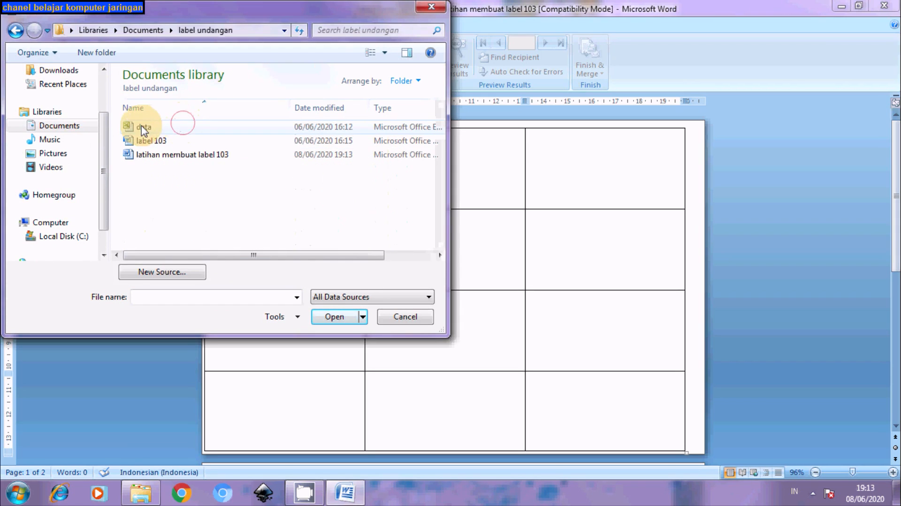
double_click(165, 133)
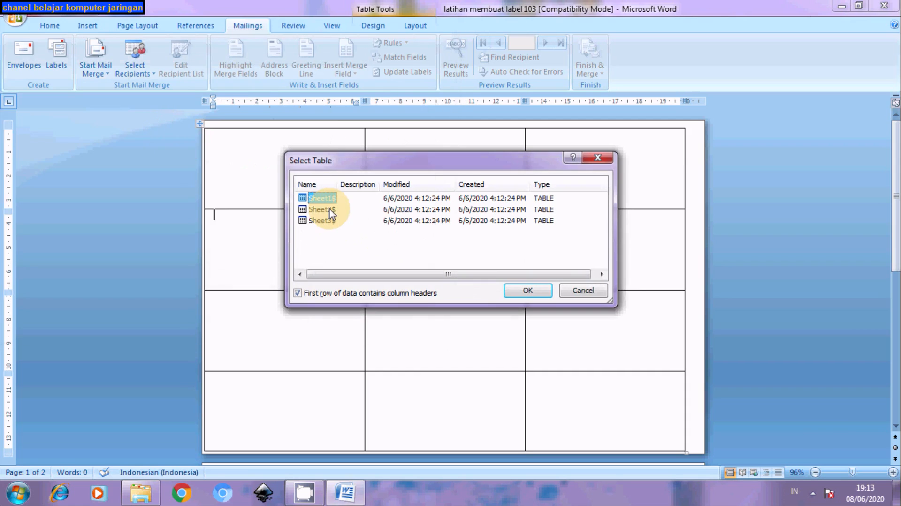
left_click(519, 288)
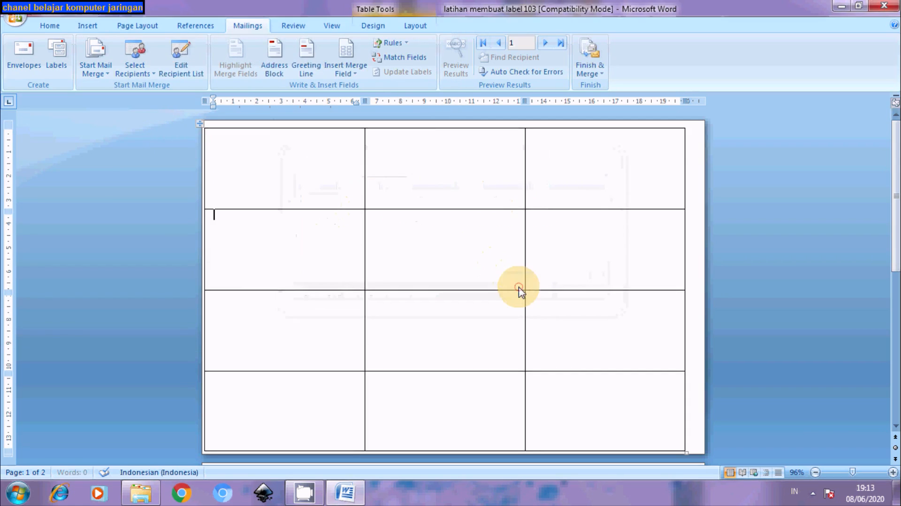
left_click(237, 142)
key("Return")
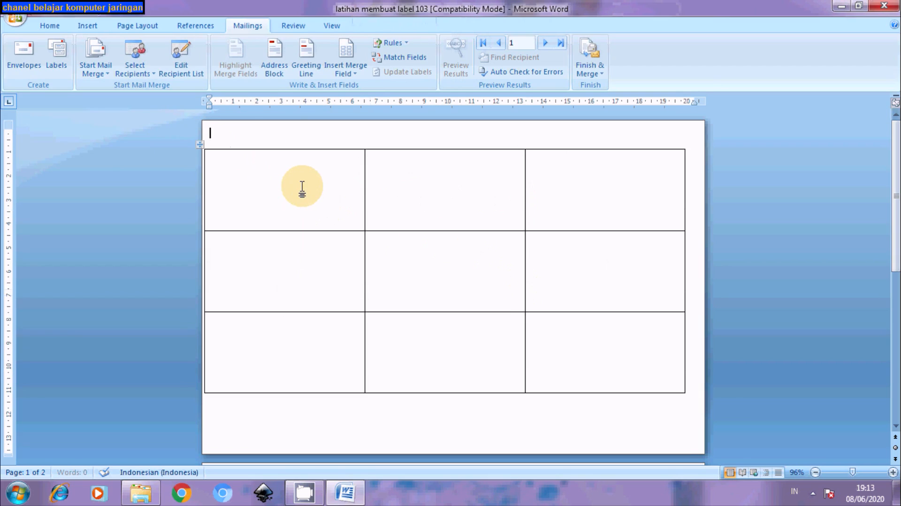
key("ctrl+z")
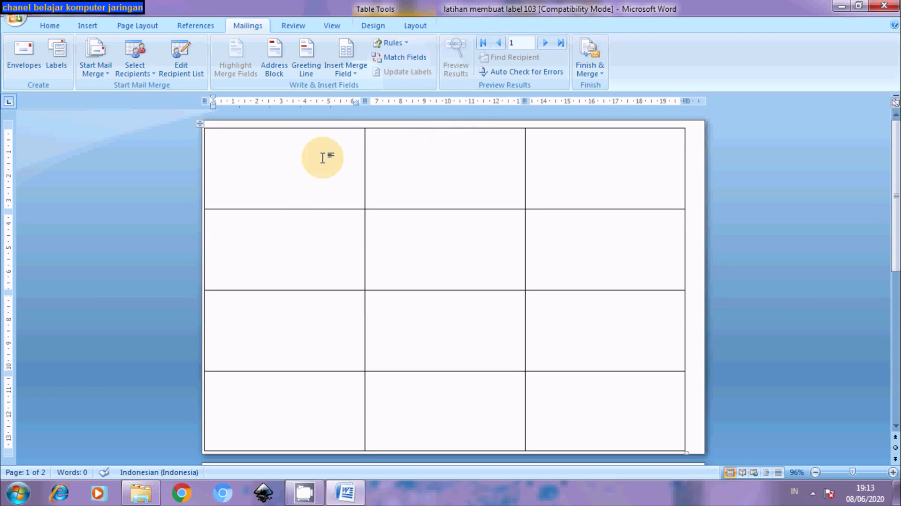
- Fill the first label cell with the merge fields nama and jabatan, the word "Di", and the merge field alamat, each on its own line
left_click(358, 77)
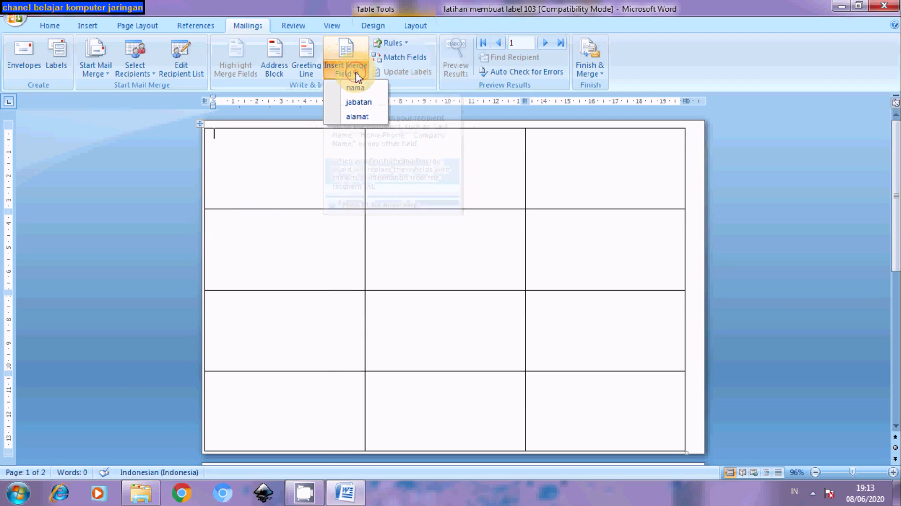
left_click(358, 88)
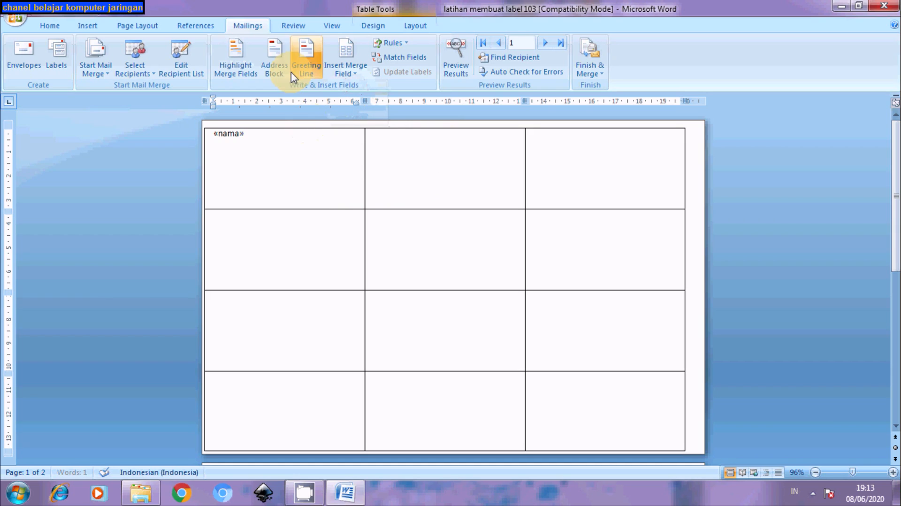
left_click(355, 75)
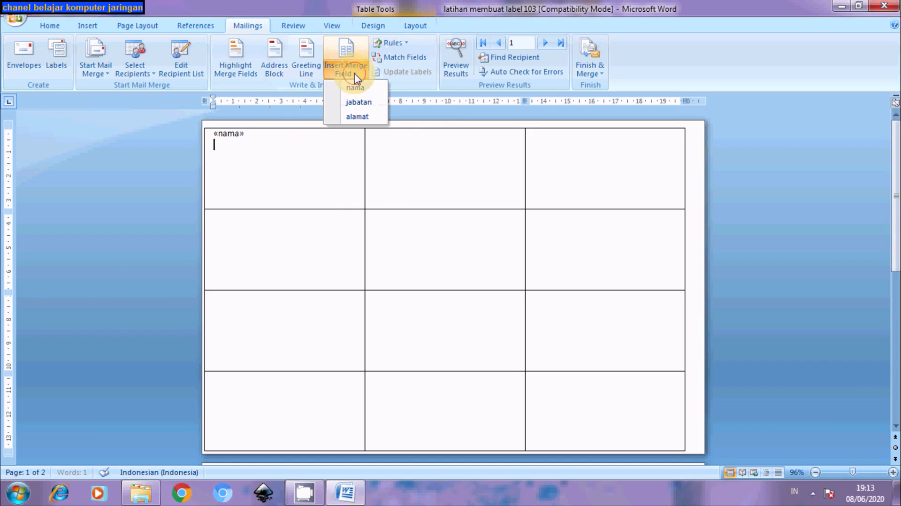
left_click(355, 104)
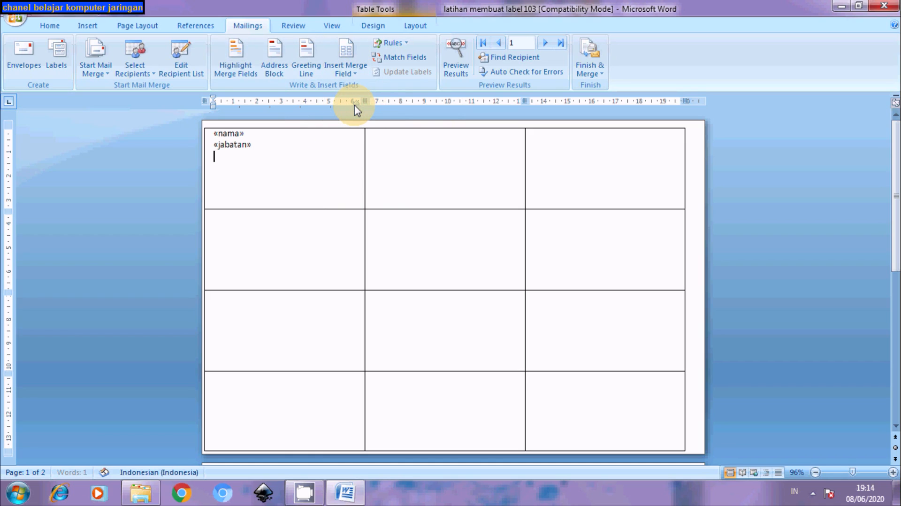
key("Return")
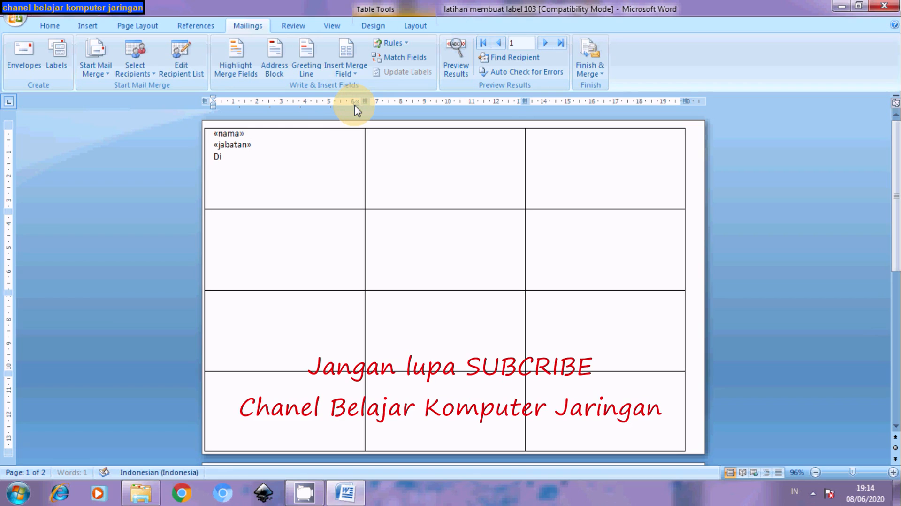
left_click(355, 75)
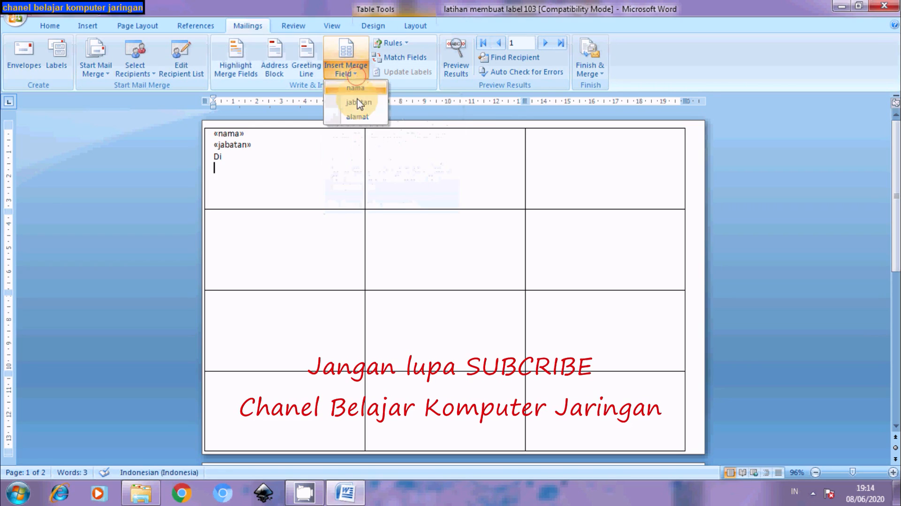
left_click(358, 118)
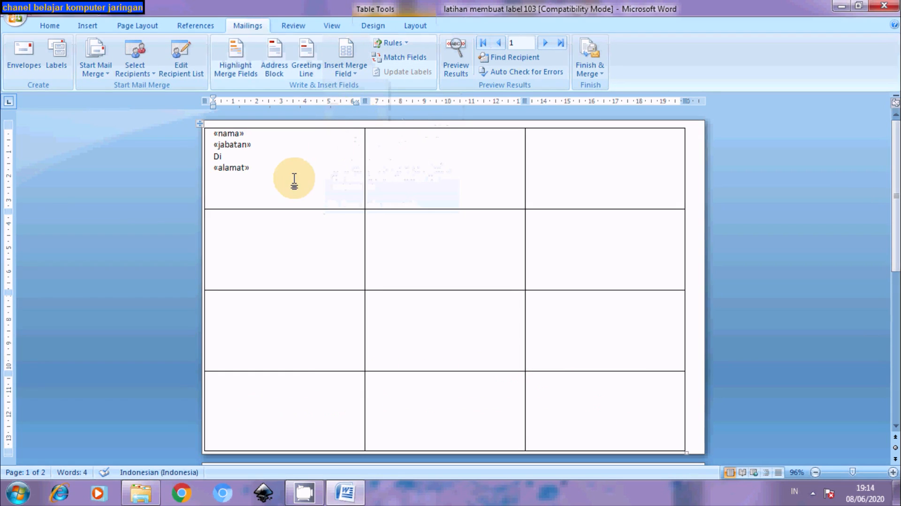
- Centre the four lines in the first label cell and format them in Arial, size 12
left_click_drag(259, 166, 214, 138)
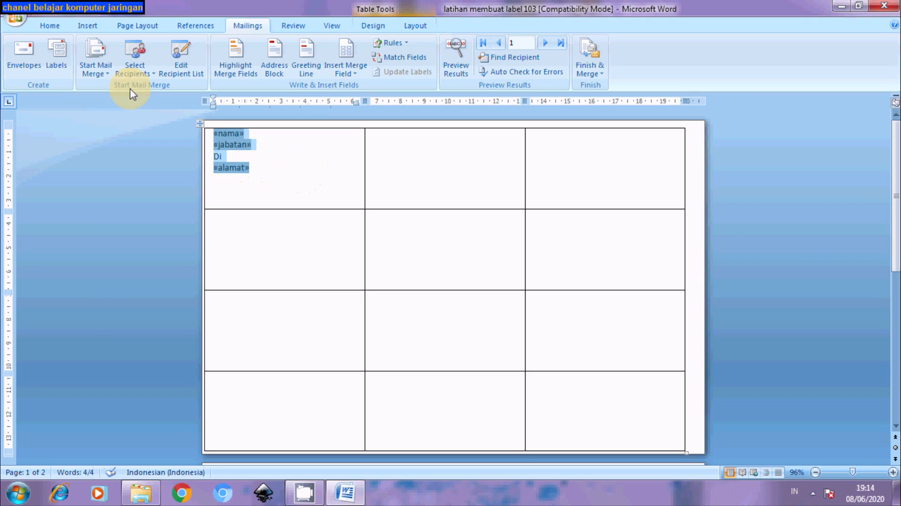
left_click(49, 25)
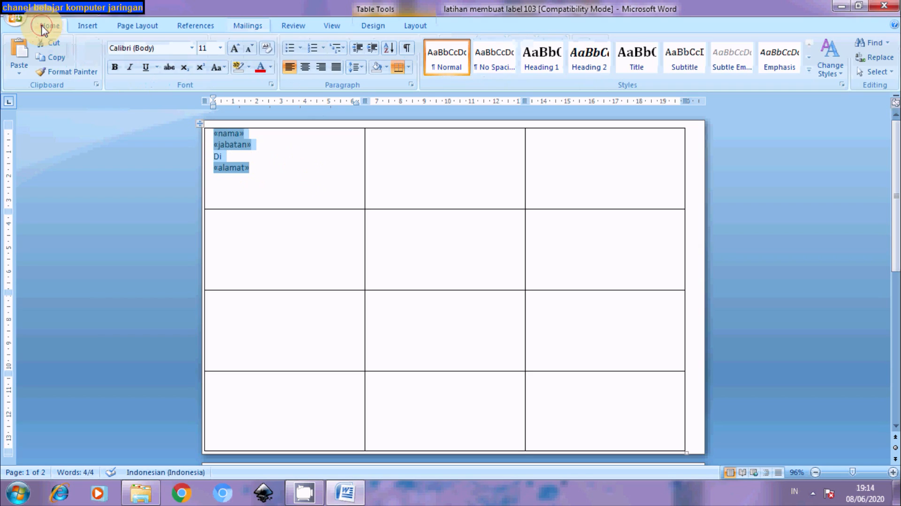
left_click(305, 66)
left_click(192, 48)
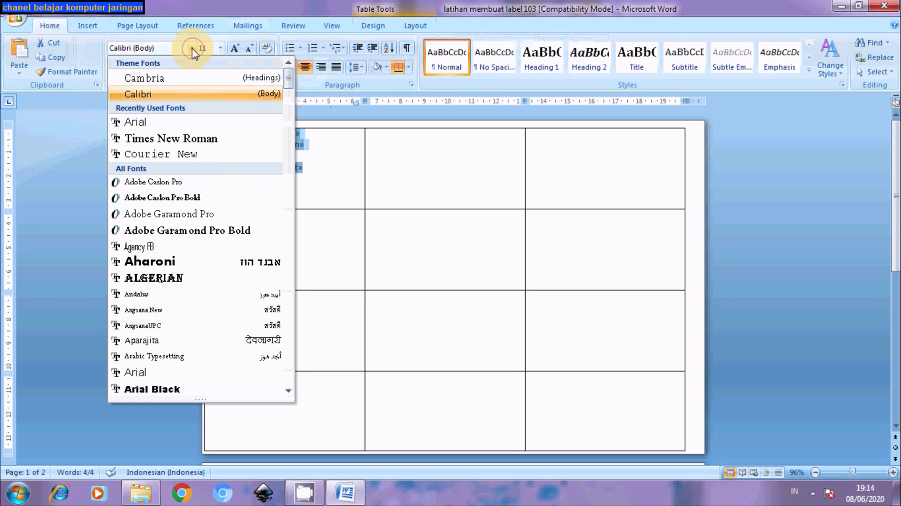
left_click(177, 123)
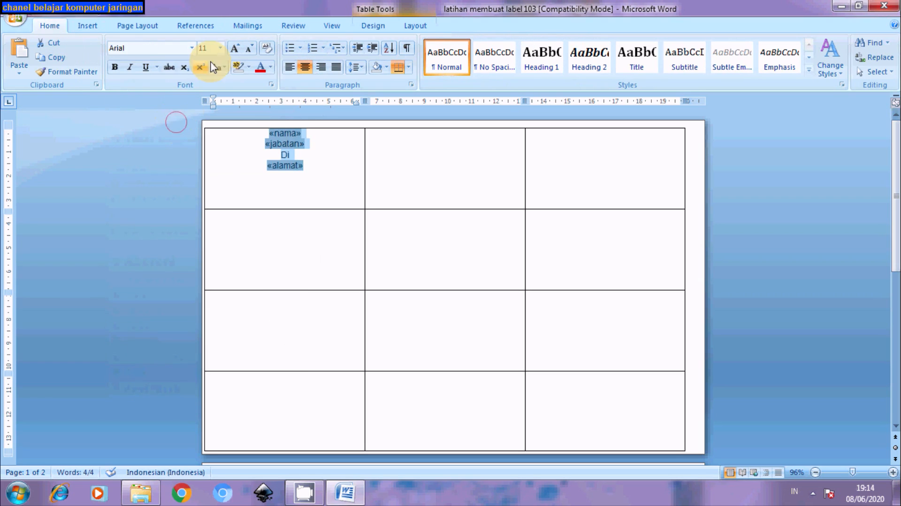
left_click(220, 48)
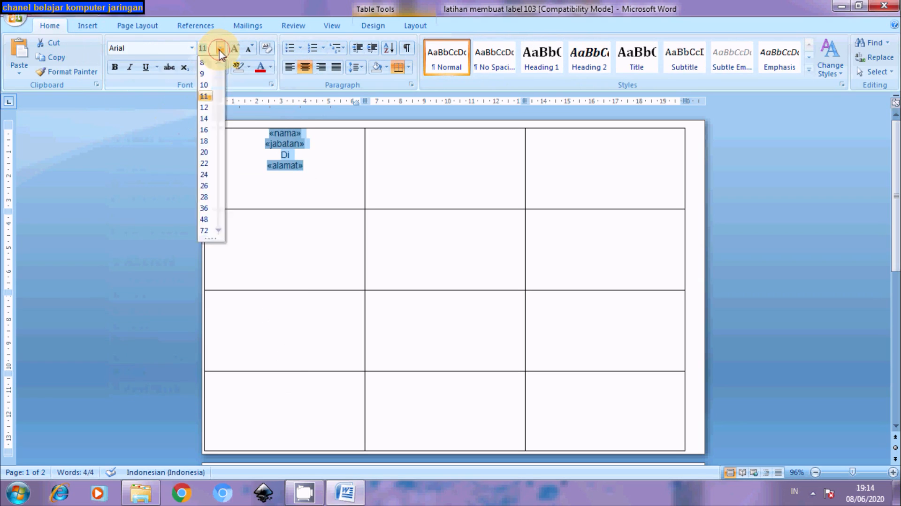
left_click(206, 107)
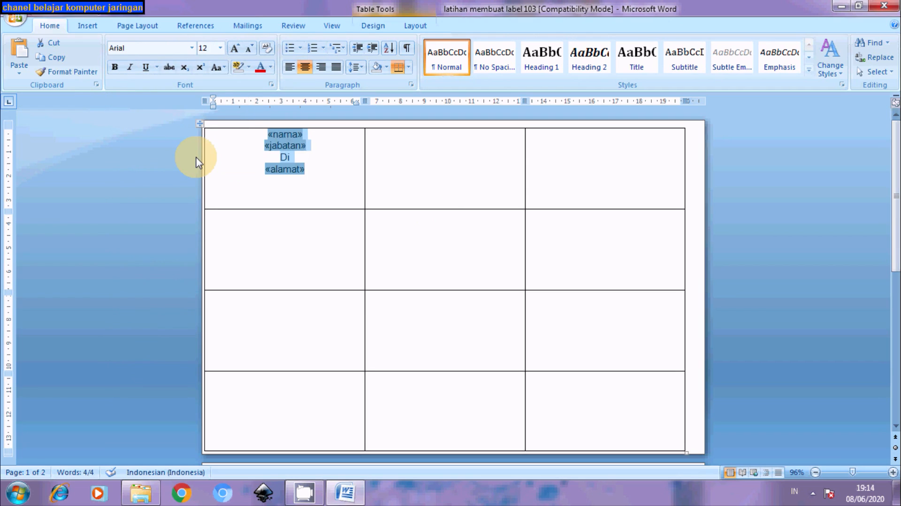
left_click(318, 145)
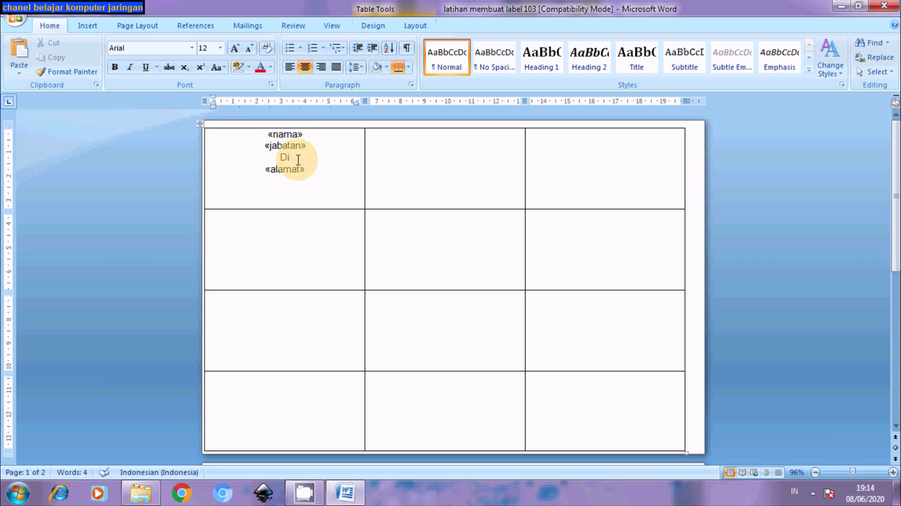
left_click(267, 135)
key("Return")
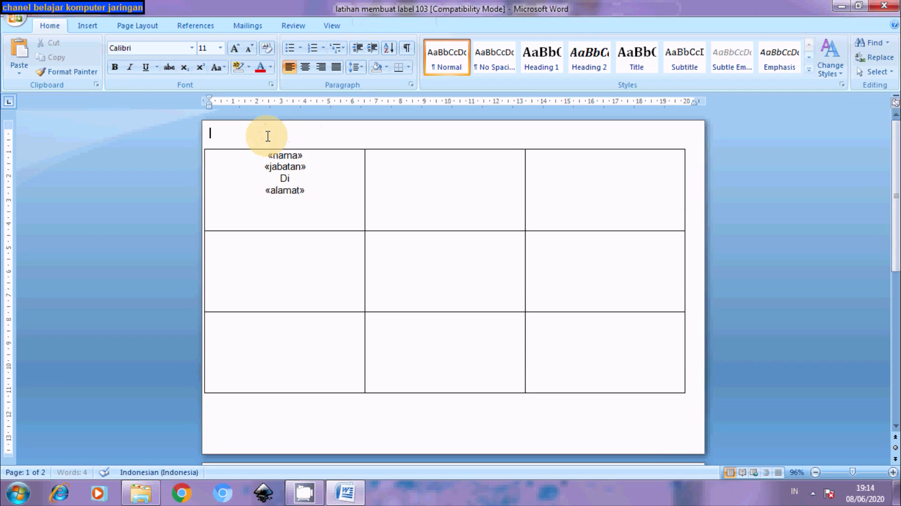
key("ctrl+z")
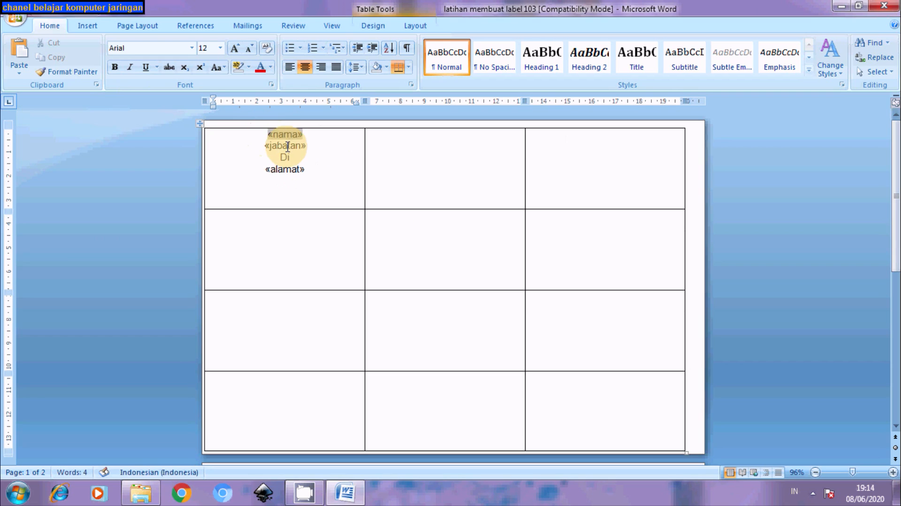
- Add a blank line above the nama field in the first label cell and centre the four lines again
left_click(343, 156)
left_click(247, 137)
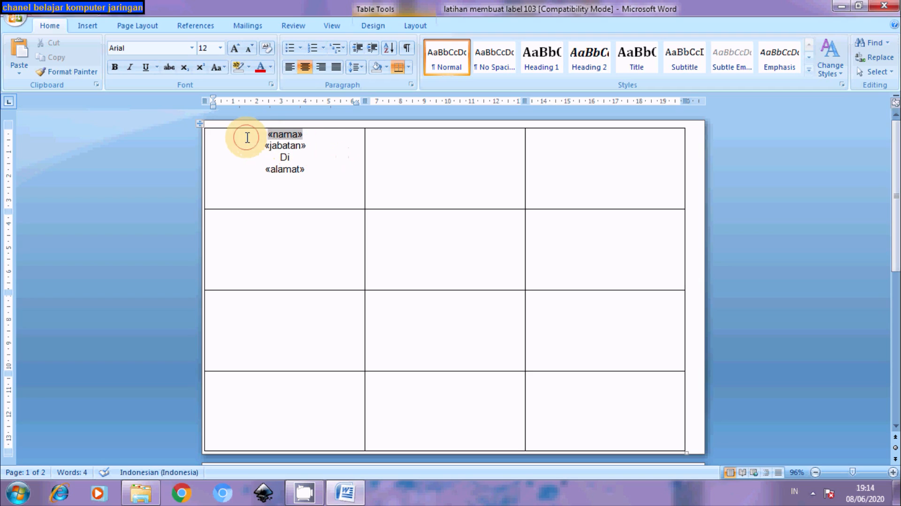
double_click(247, 137)
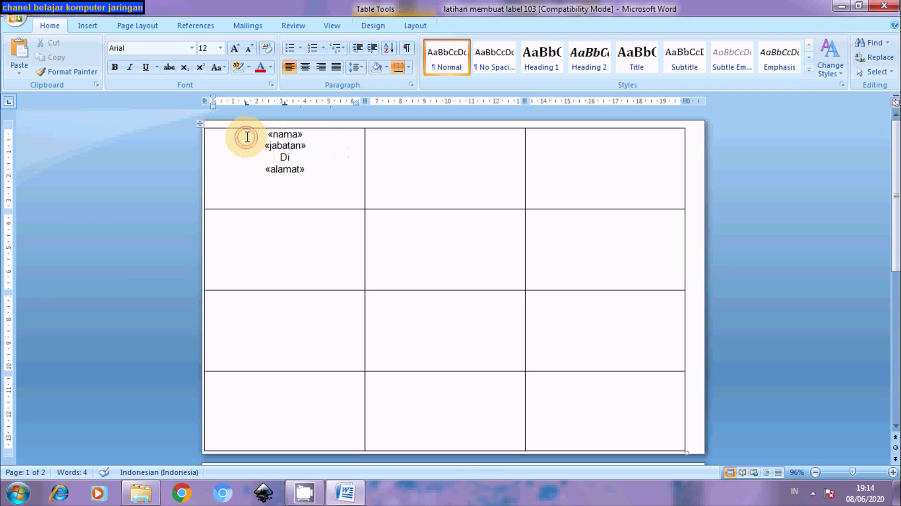
key("Return")
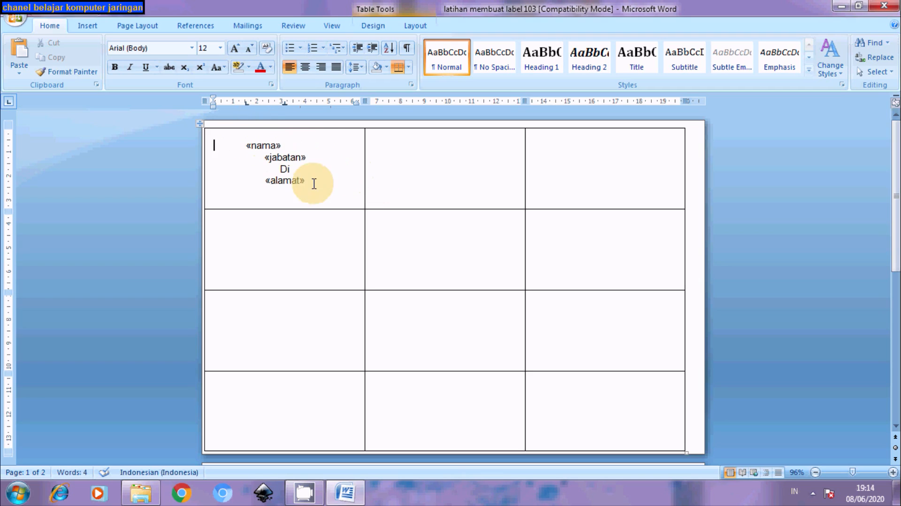
left_click_drag(312, 181, 246, 143)
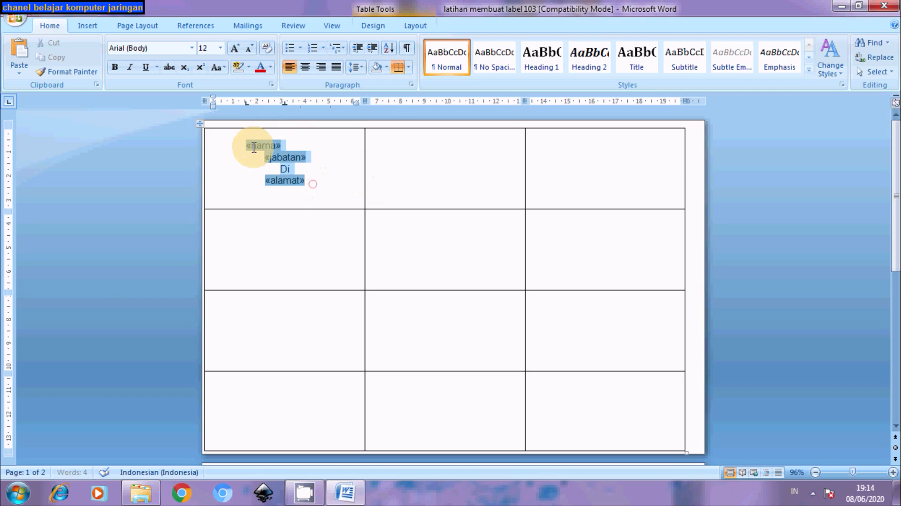
left_click(305, 66)
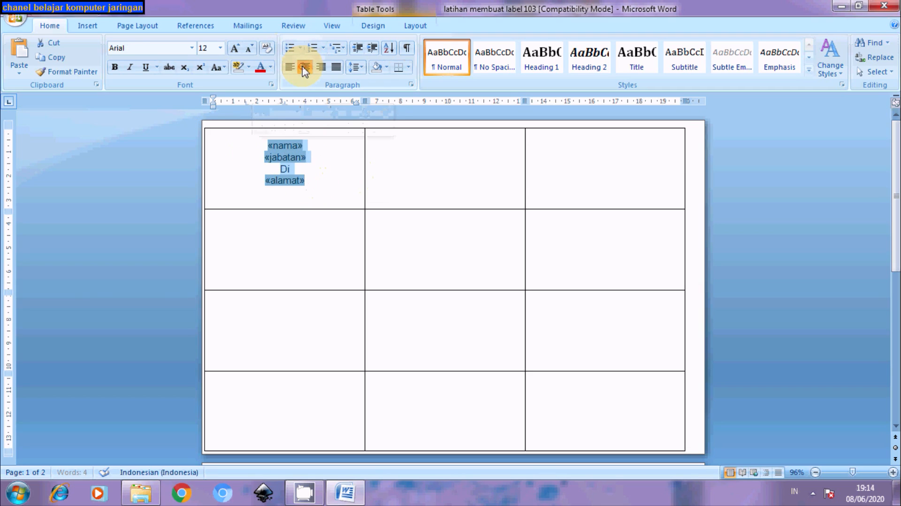
left_click(312, 159)
- Check the paragraph indents and spacing of the four lines in the first label cell, keeping the existing settings
left_click_drag(313, 144, 343, 194)
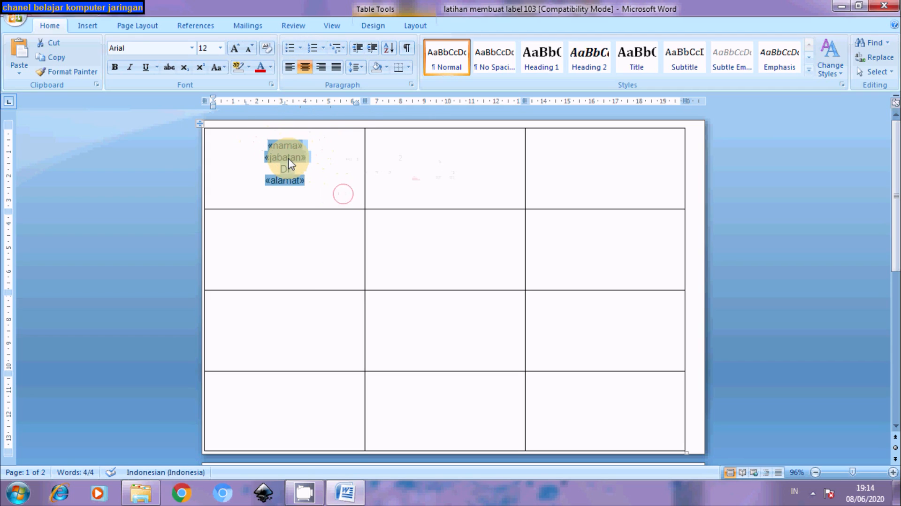
right_click(291, 160)
left_click(338, 271)
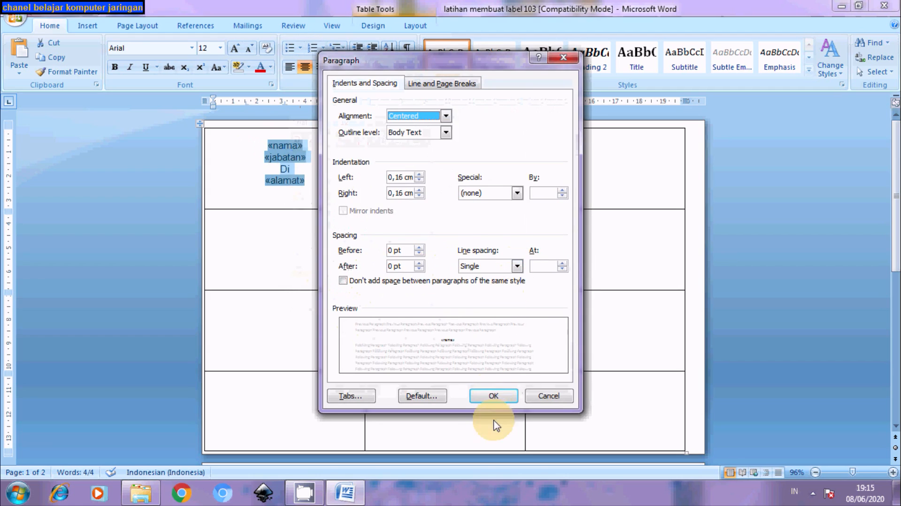
left_click(489, 398)
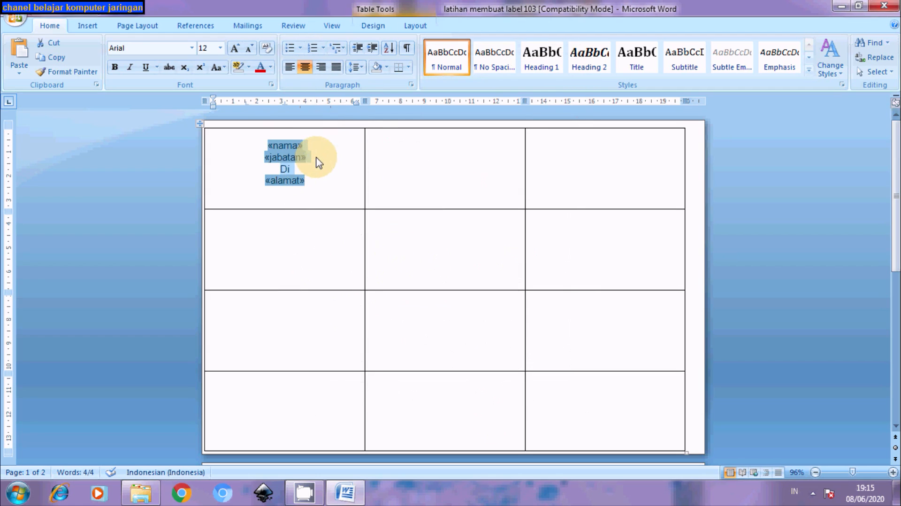
left_click(314, 158)
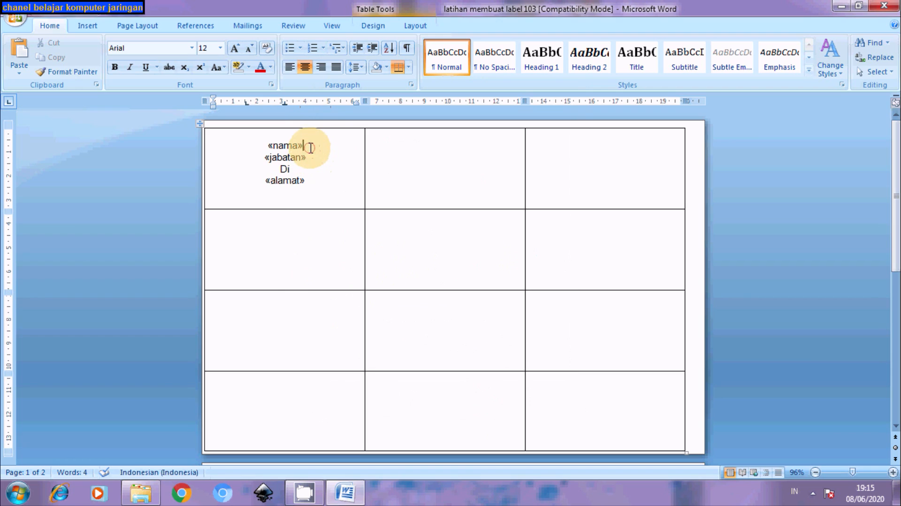
- Add a blank line below both the nama and jabatan fields in the first label cell, then remove the one below nama
left_click(310, 148)
key("Return")
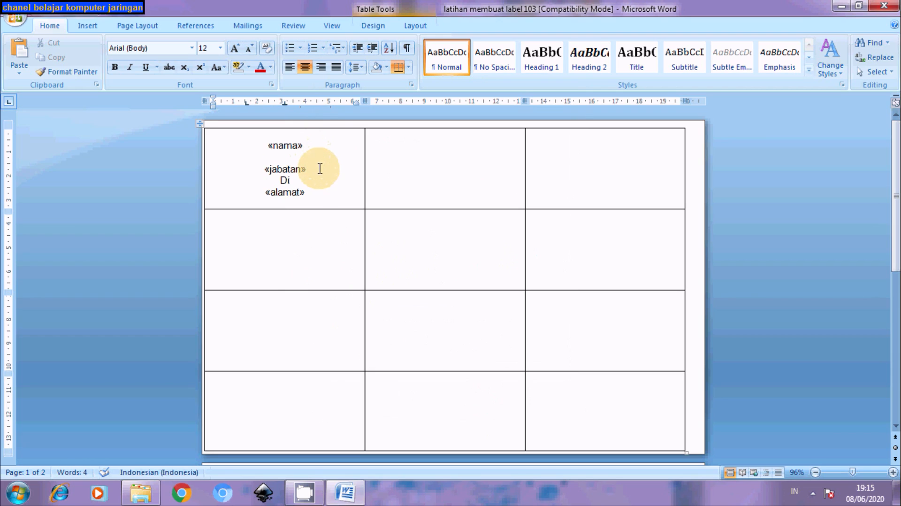
left_click(314, 168)
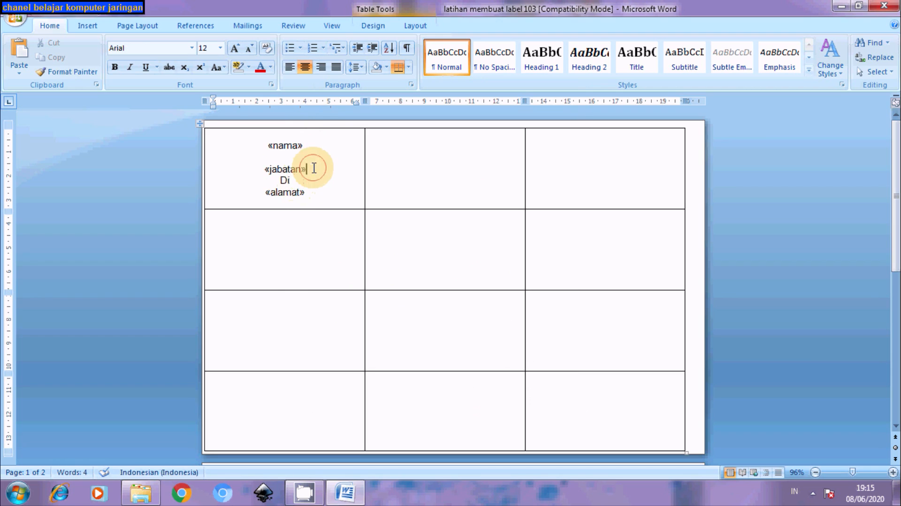
key("Return")
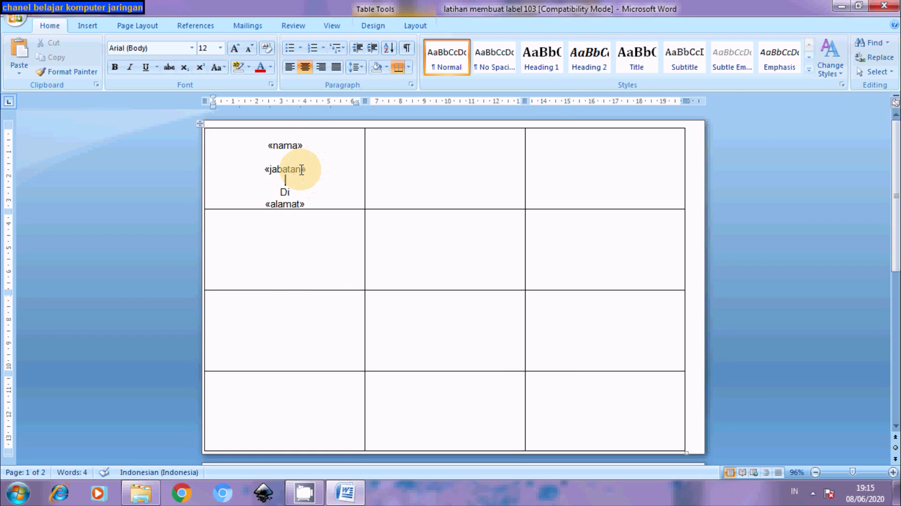
left_click(283, 159)
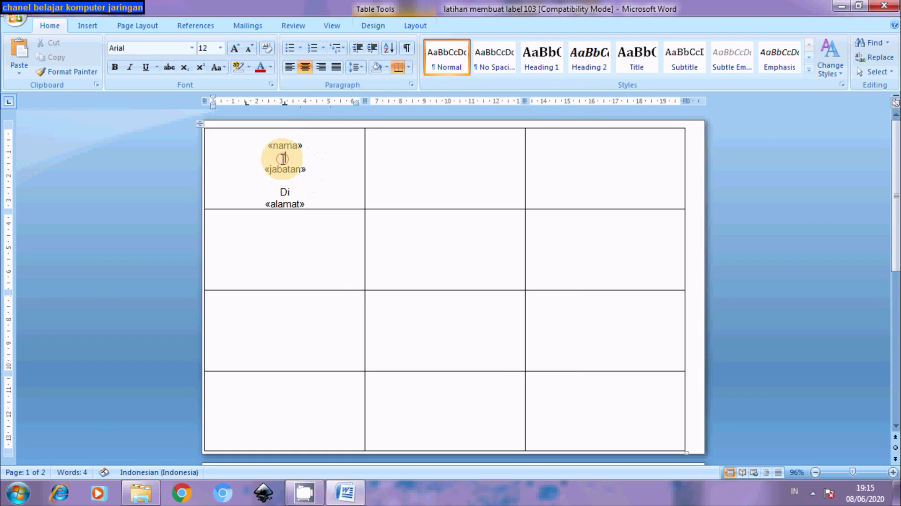
key("BackSpace")
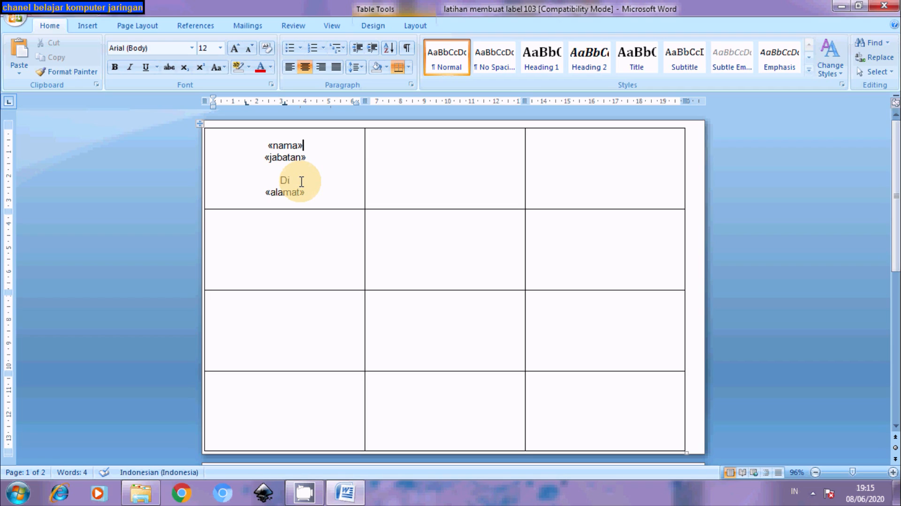
- Copy the label text from nama through alamat in the first cell and paste it into the second cell of the top row
left_click_drag(263, 145, 313, 198)
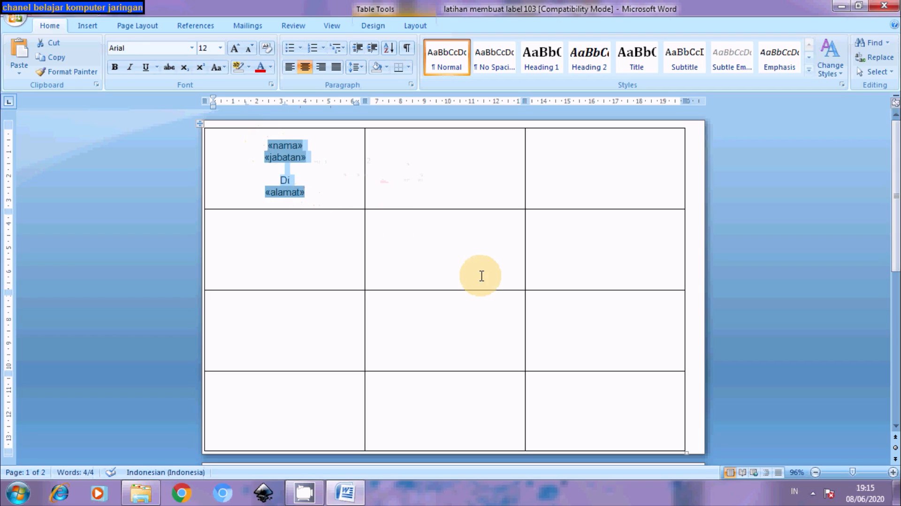
right_click(283, 150)
left_click(308, 172)
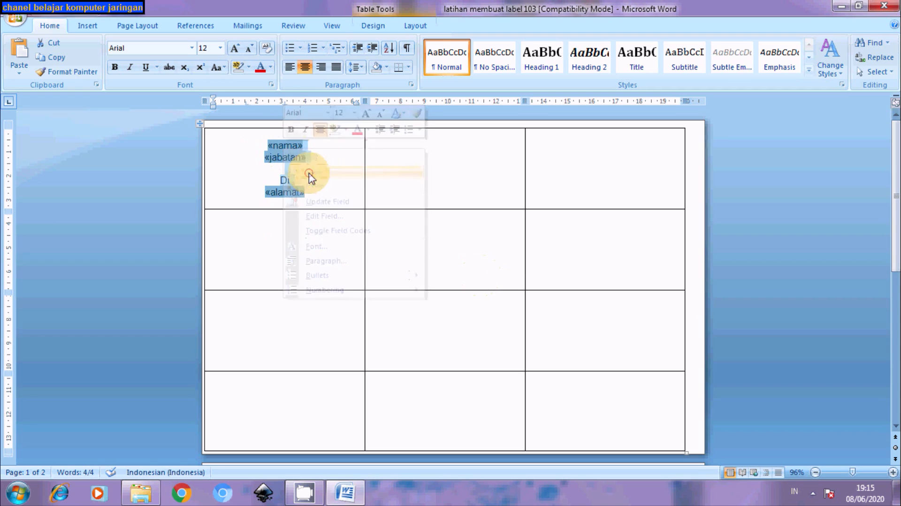
left_click(423, 158)
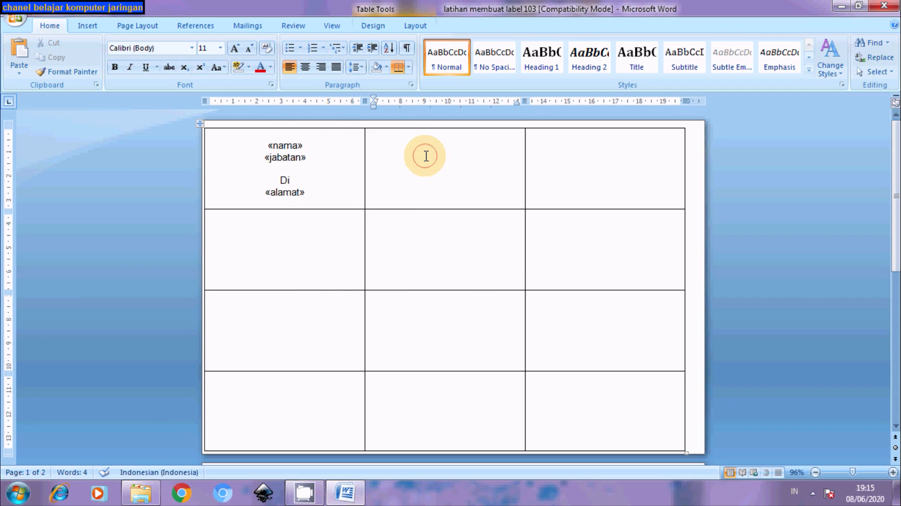
right_click(426, 156)
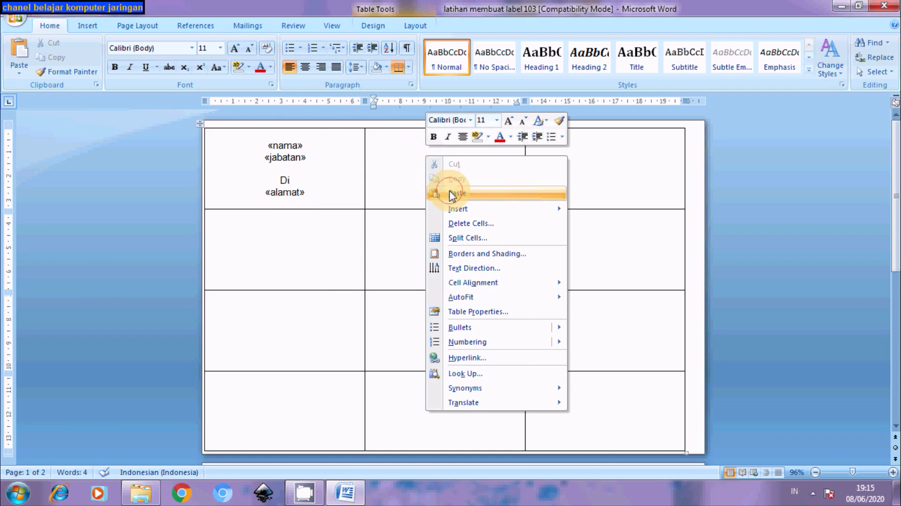
left_click(449, 190)
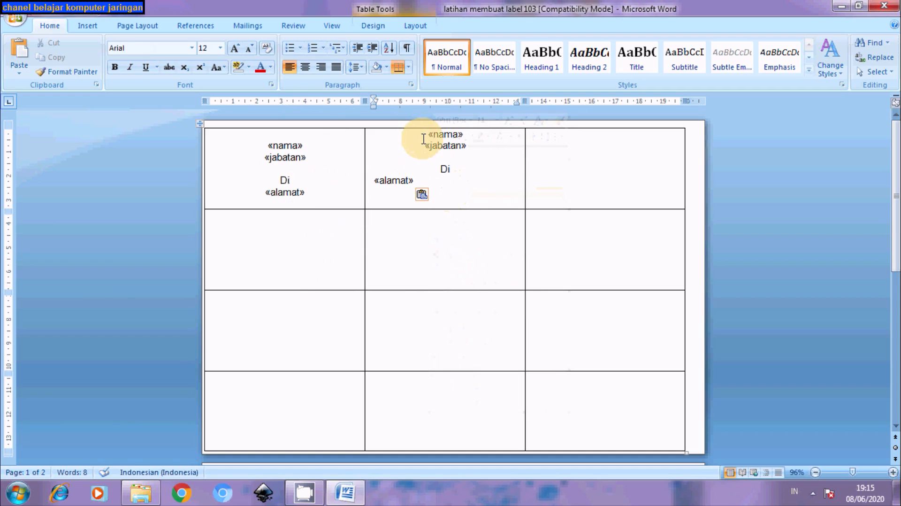